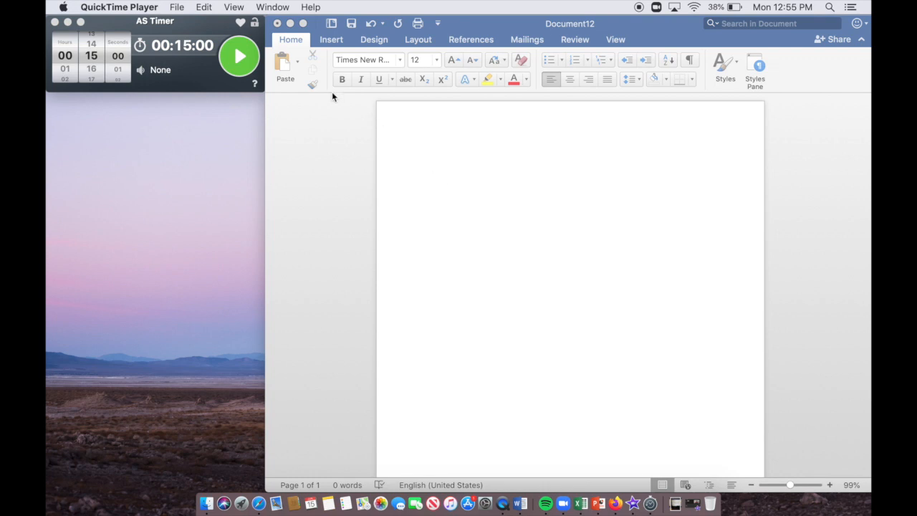
Step: Start the 15:00 countdown in AS Timer beside the blank document
click(239, 63)
Step: Type the contact header: full name, street address, phone number and e-mail address
click(475, 164)
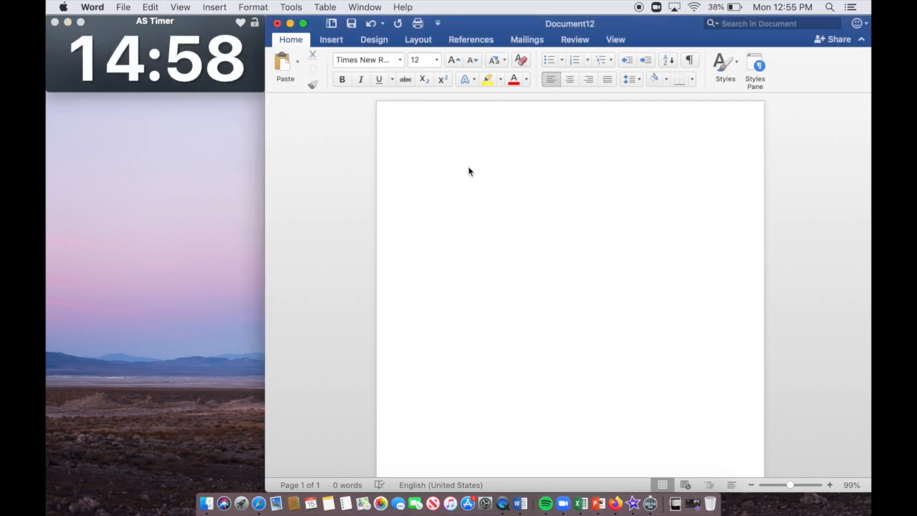
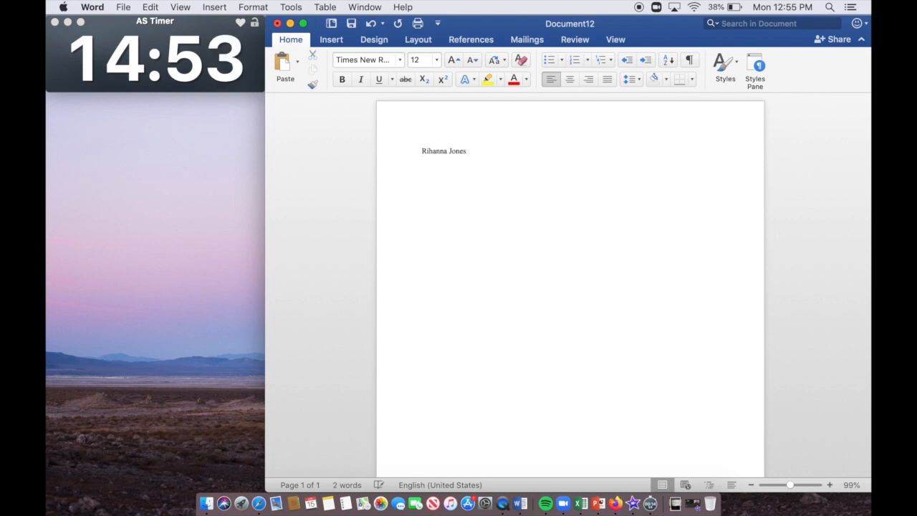
key(Return)
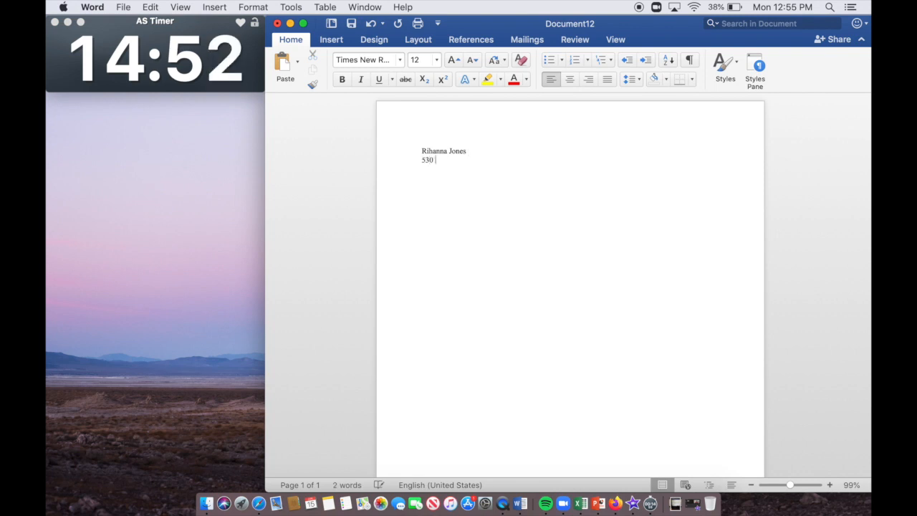
text(347-555)
text(-2220 )
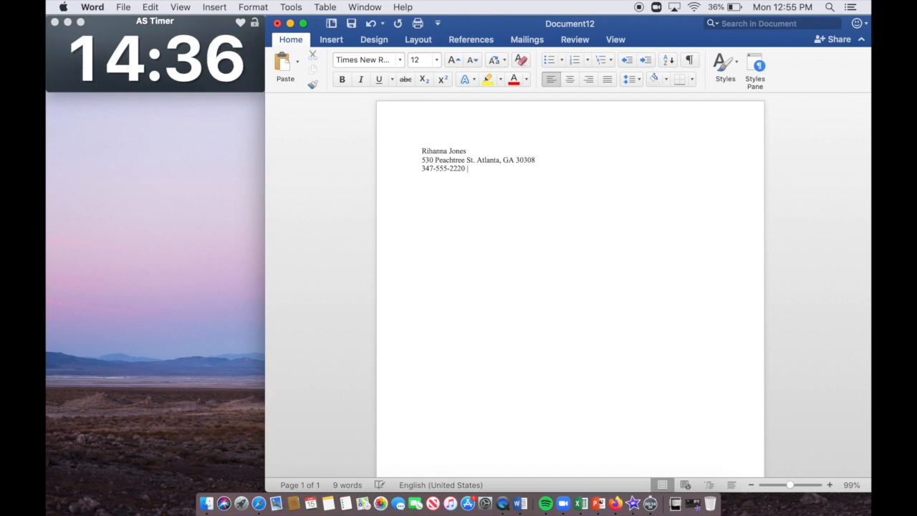
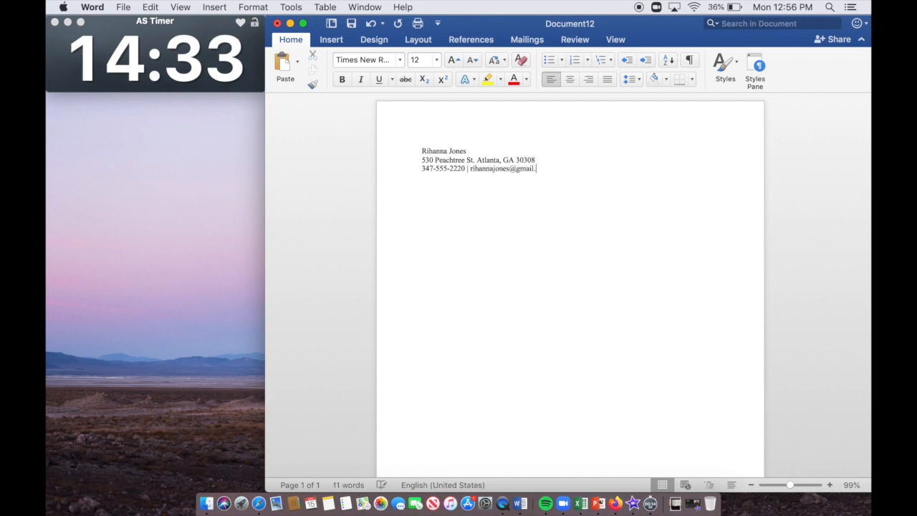
Step: Centre the three contact lines and make the name bold at 16 pt
drag(565, 169, 425, 139)
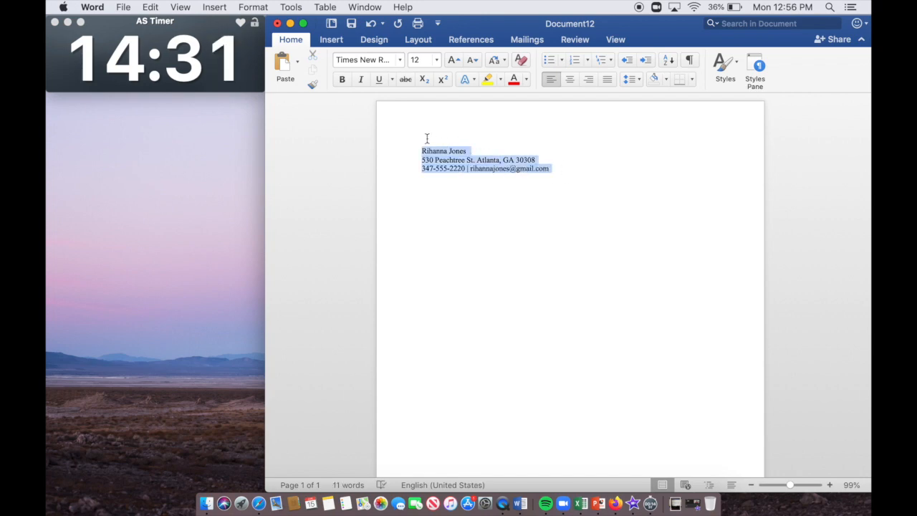
click(569, 79)
click(583, 150)
triple_click(583, 150)
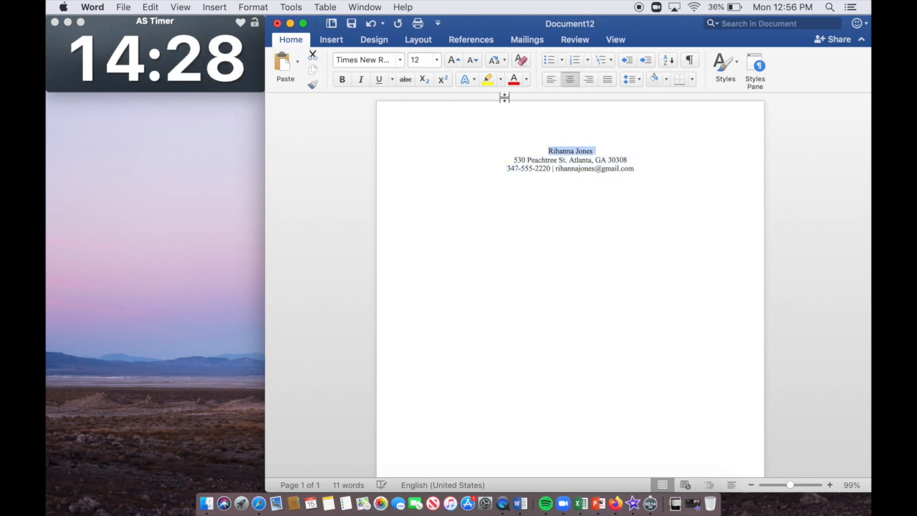
click(453, 60)
click(462, 63)
click(343, 80)
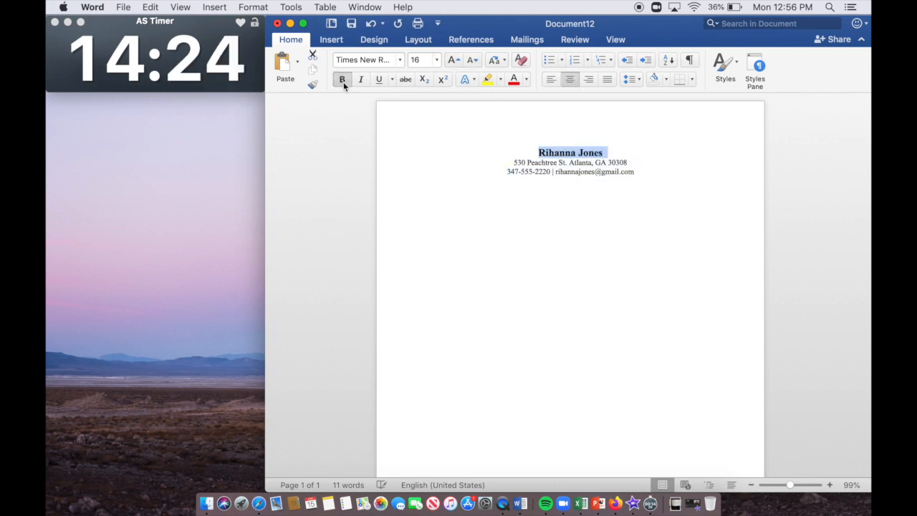
Step: Remove the e-mail autolink and add a blank left-aligned line below the header
click(641, 174)
key(Return)
key(super+z)
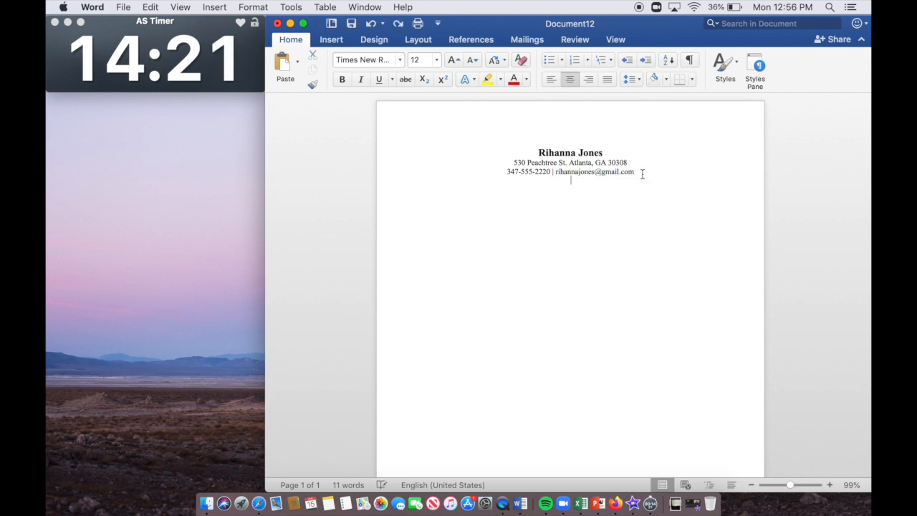
key(Return)
key(super+l)
Step: Type EDUCATION, The State University of New York at Delhi, Master of Social Work and Bachelor of Arts in Film
text(EDUCATION)
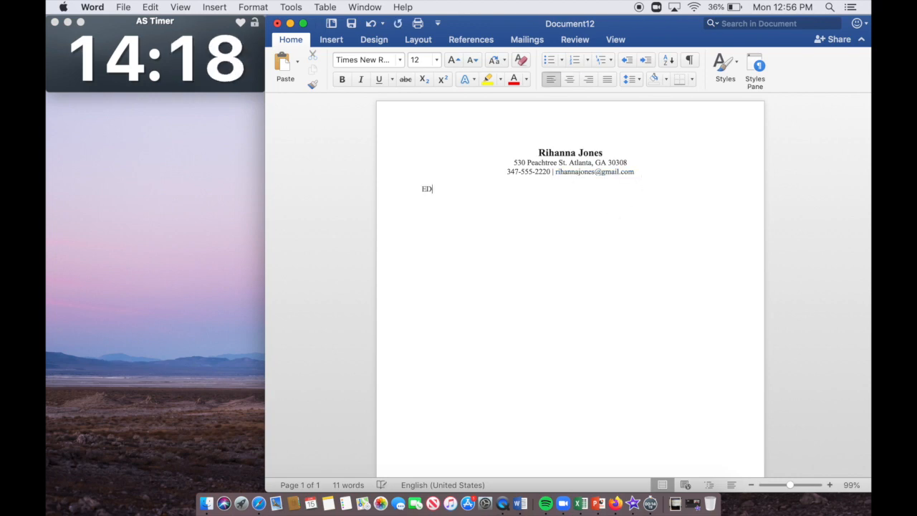
key(Return)
text(THE U)
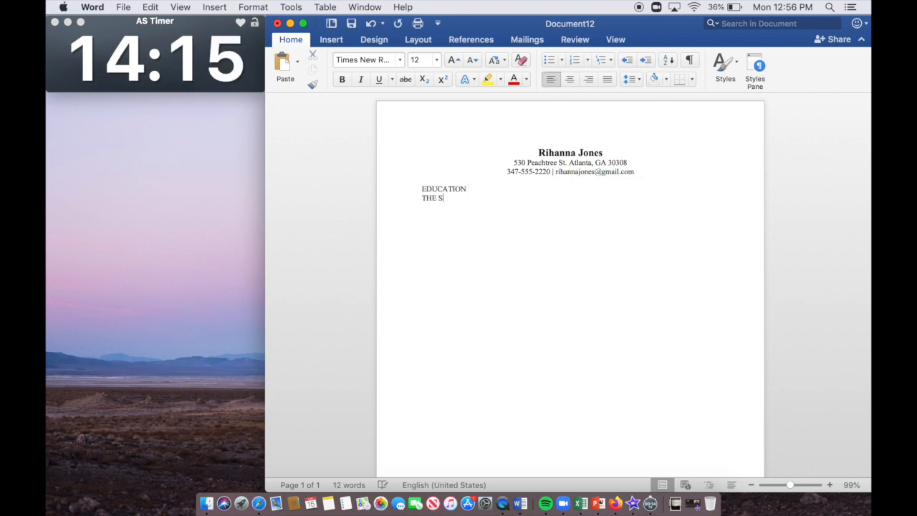
key(BackSpace)
key(BackSpace)
key(BackSpace)
key(BackSpace)
text(he State Un)
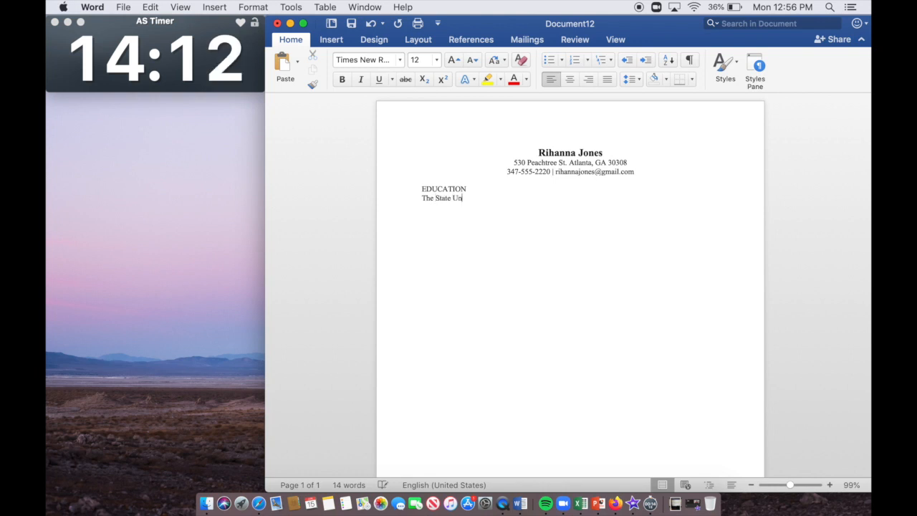
text(iversity of New Yo)
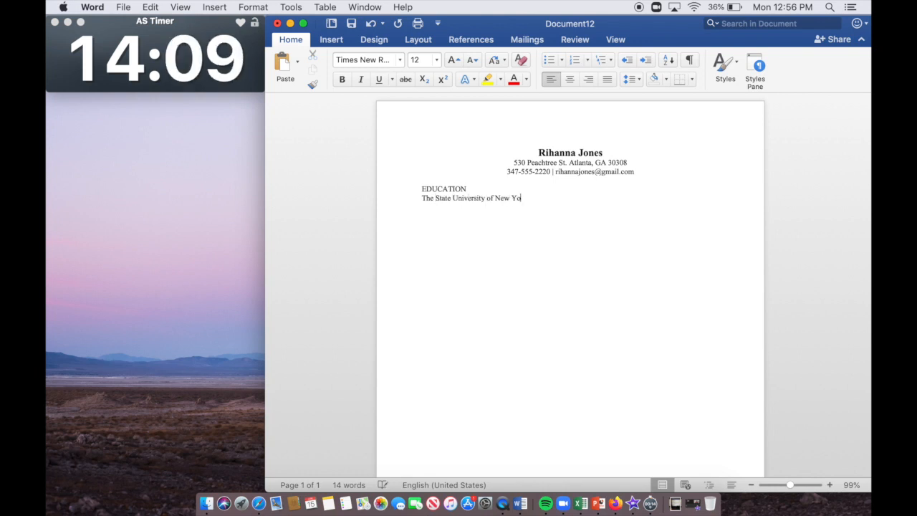
text(rk at Delhi)
key(Return)
text(Master of Sica)
key(BackSpace)
key(BackSpace)
key(BackSpace)
text(ocial Work)
key(Return)
text(Bachelor )
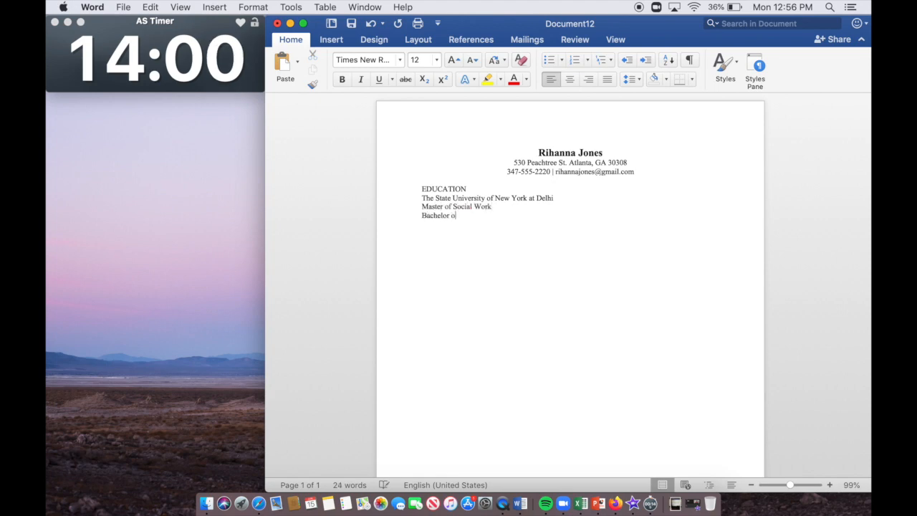
text(of Arts in Film)
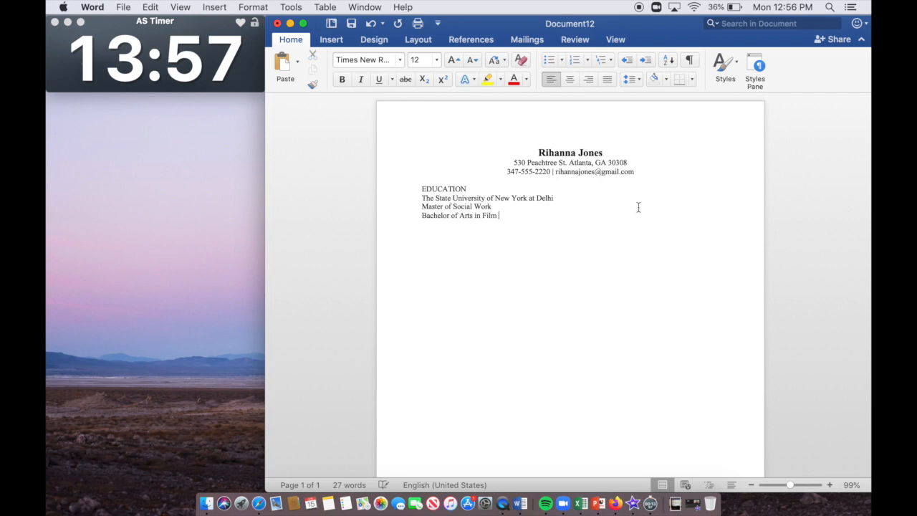
Step: Add GPA: 3.7 at the right margin of the university line
click(611, 200)
key(Tab)
key(Tab)
key(Tab)
key(Tab)
key(Tab)
key(Tab)
text(GPA: 3.7)
drag(692, 198, 684, 197)
key(BackSpace)
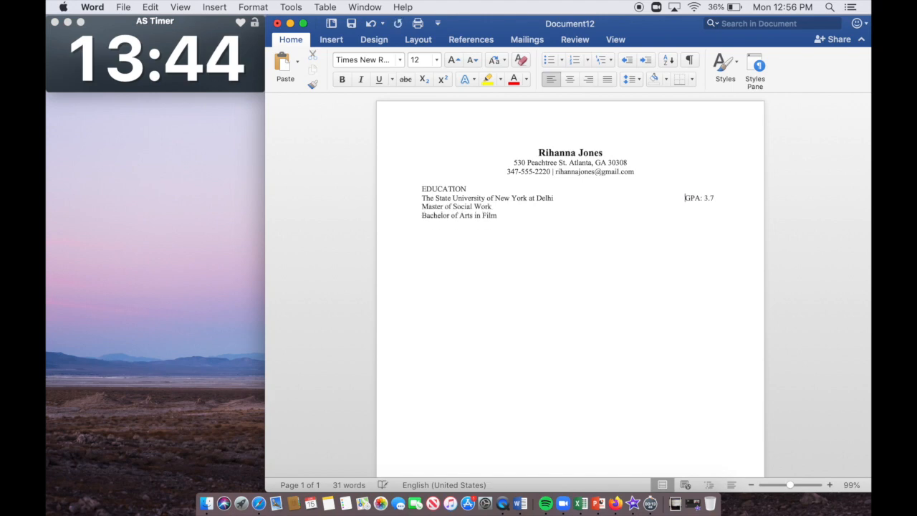
key(BackSpace)
Step: Add May 2020 at the right margin of the Master of Social Work line
click(647, 208)
key(Tab)
key(Tab)
key(Tab)
key(Tab)
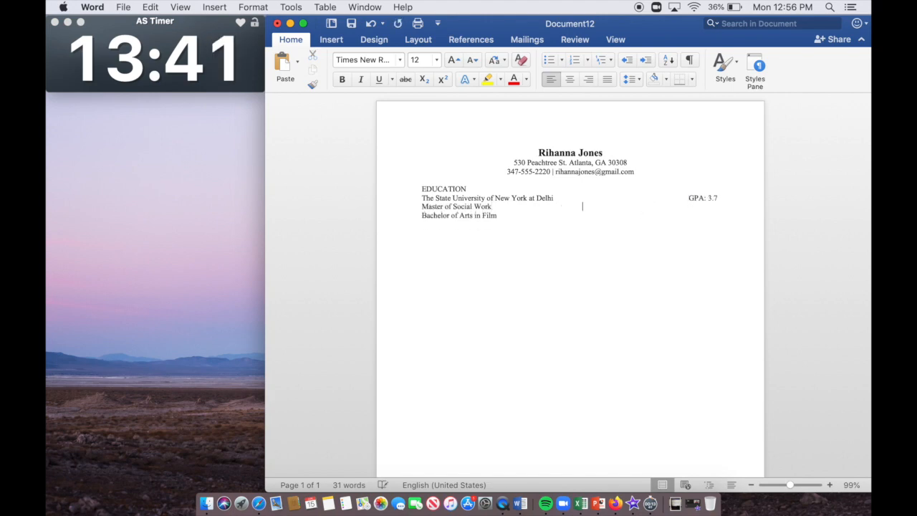
key(Tab)
text(May 20X)
key(BackSpace)
key(BackSpace)
text(020)
drag(688, 208, 680, 207)
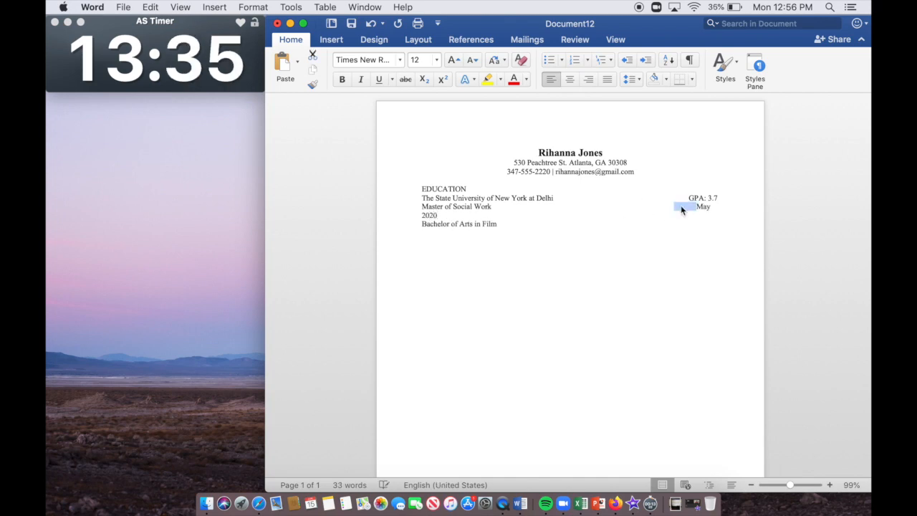
key(BackSpace)
key(Tab)
key(BackSpace)
Step: Add August 2018 at the right margin of the Bachelor of Arts line
click(669, 217)
key(Tab)
key(Tab)
text(August 2018)
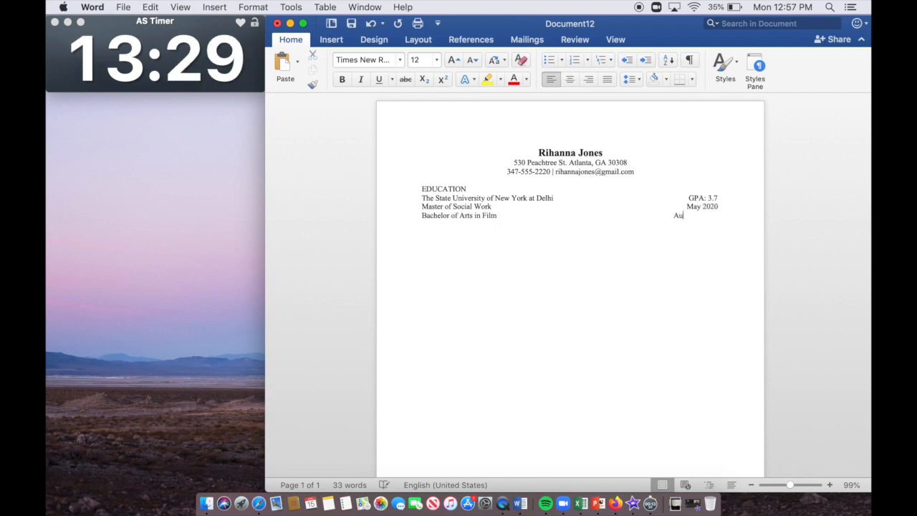
click(674, 216)
key(Tab)
key(BackSpace)
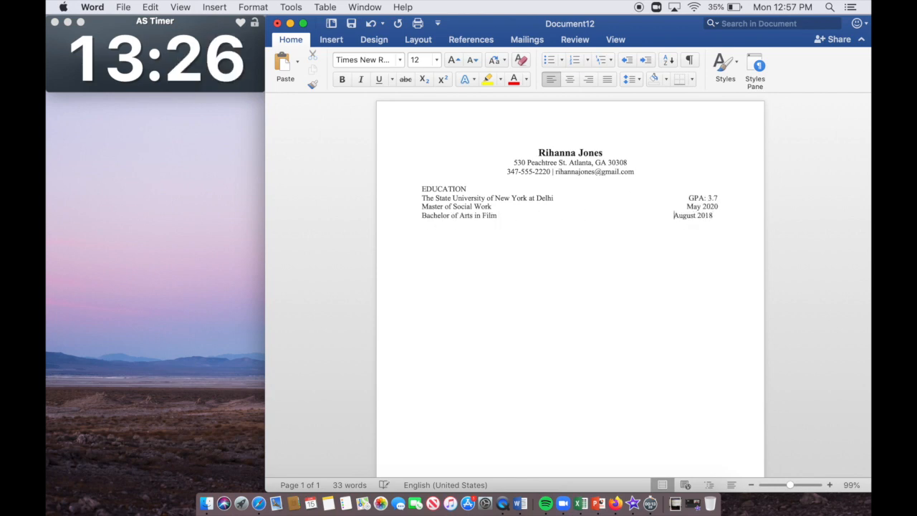
key(BackSpace)
Step: Bold the university name, refit GPA: 3.7 on its line, and start a new line below
drag(563, 198, 421, 199)
click(342, 82)
double_click(673, 199)
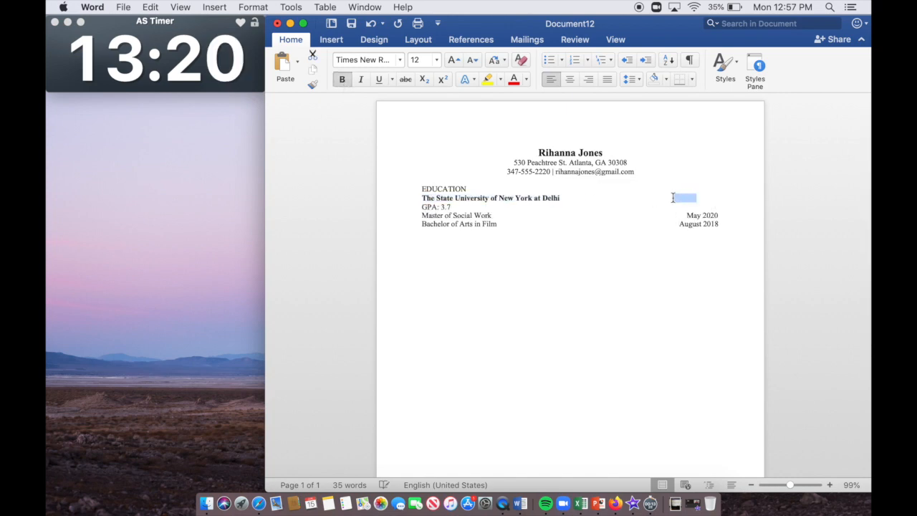
key(BackSpace)
click(673, 216)
key(Return)
Step: Type the EXPERIENCE heading, 'New Delhi YMCA, Delhi, NY' and the Program Assistant title
text(EXPERIENCE )
text(New Delhi)
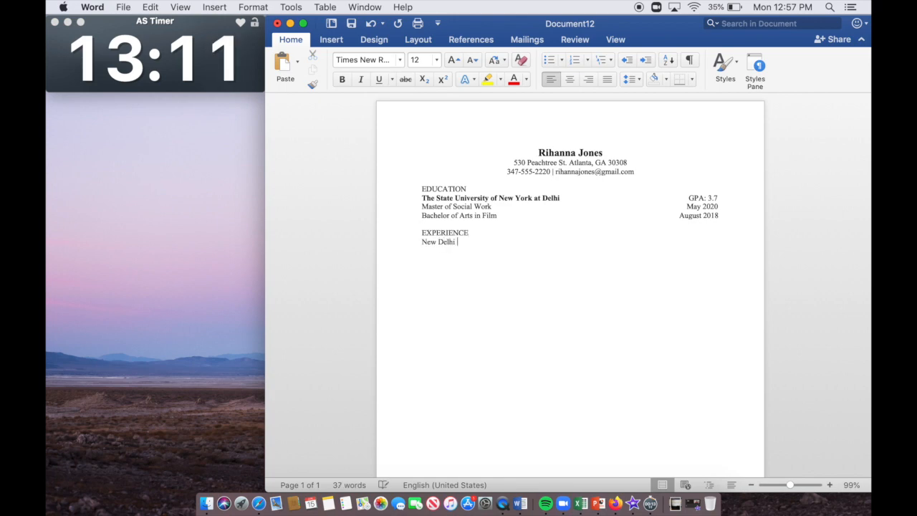
text( YMCA, Delhi, NY)
key(Return)
text(Program Assistant)
key(Return)
Step: Add a bullet about ensuring participants' safety with close supervision of enrichment activities
click(548, 59)
text(Ensured the safety, health and well-being of parti)
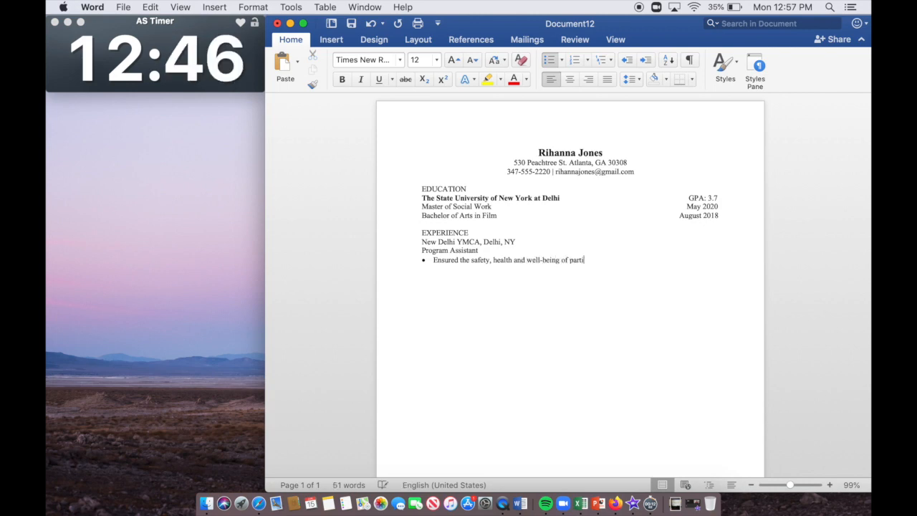
text(cipants by provi)
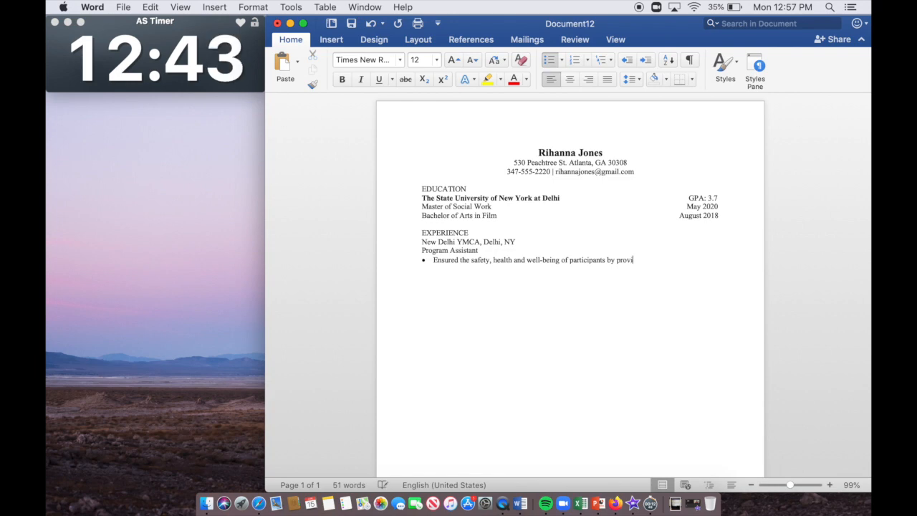
text(ding close)
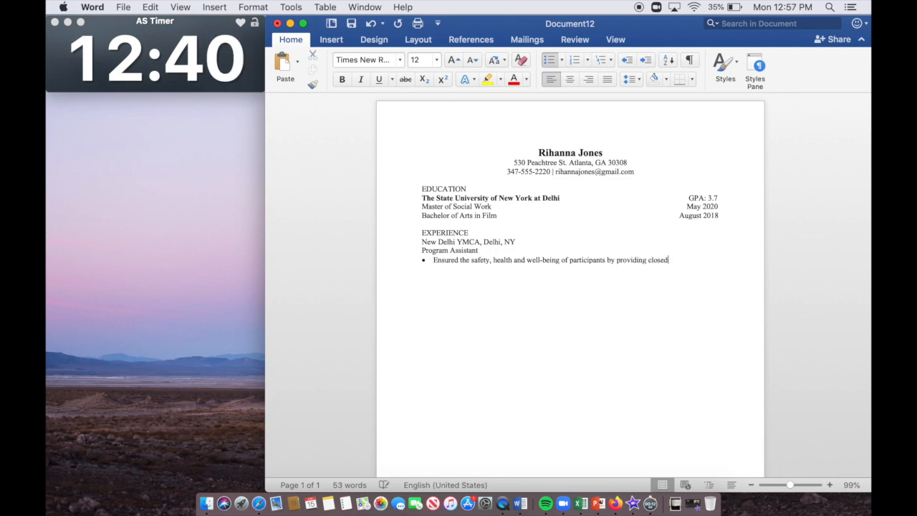
click(459, 260)
key(BackSpace)
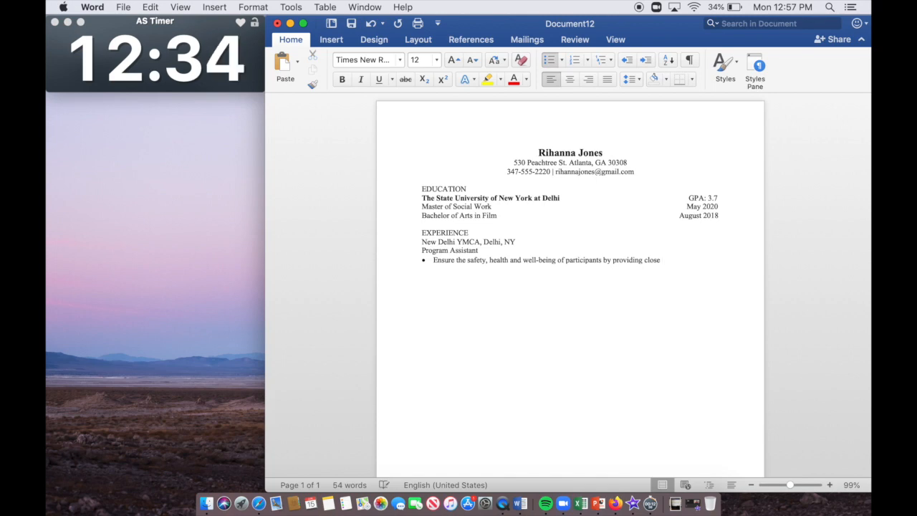
text(d)
click(668, 260)
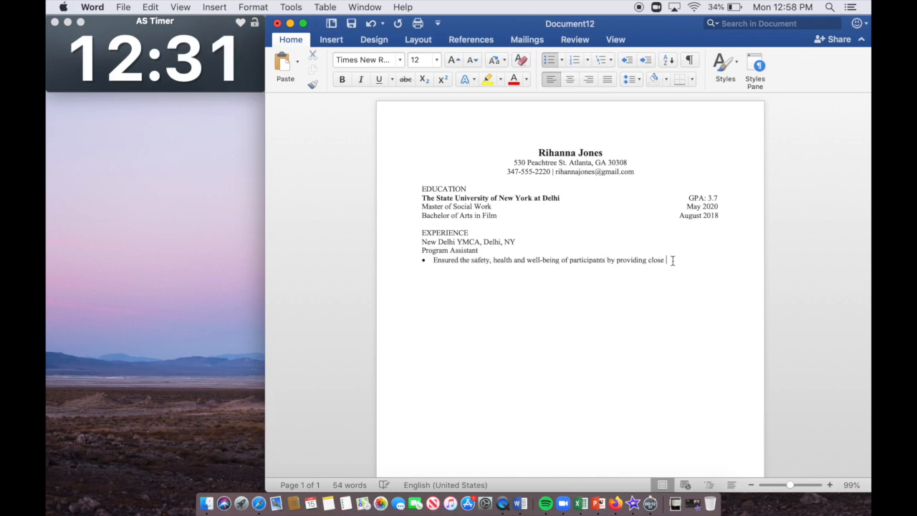
text(supervisio)
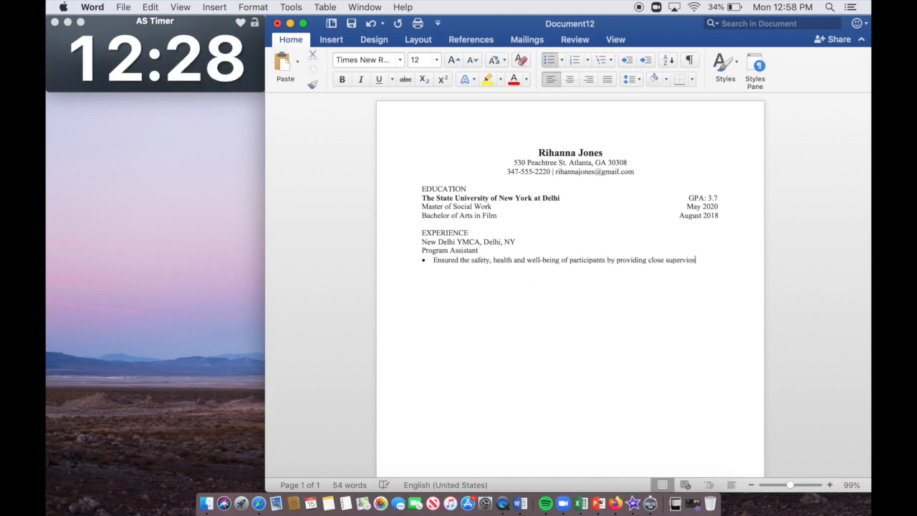
text(n for all acad)
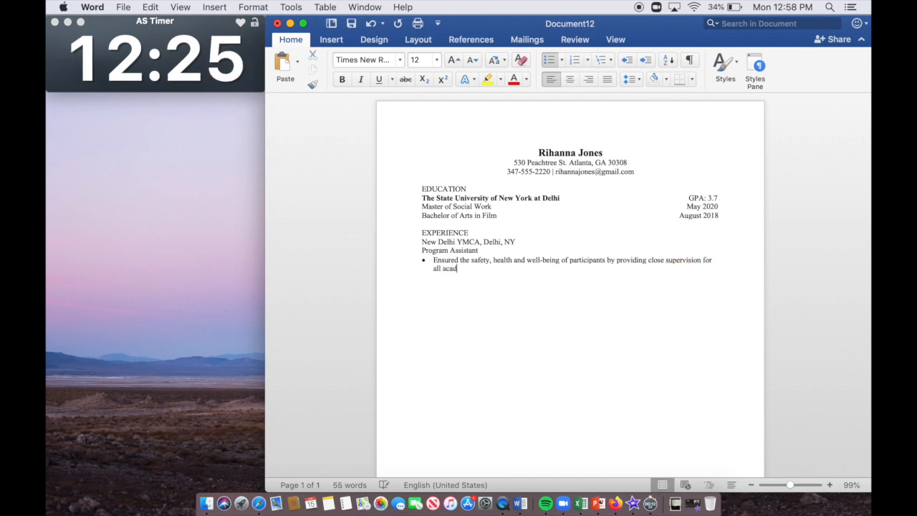
text(emic/social enrichme)
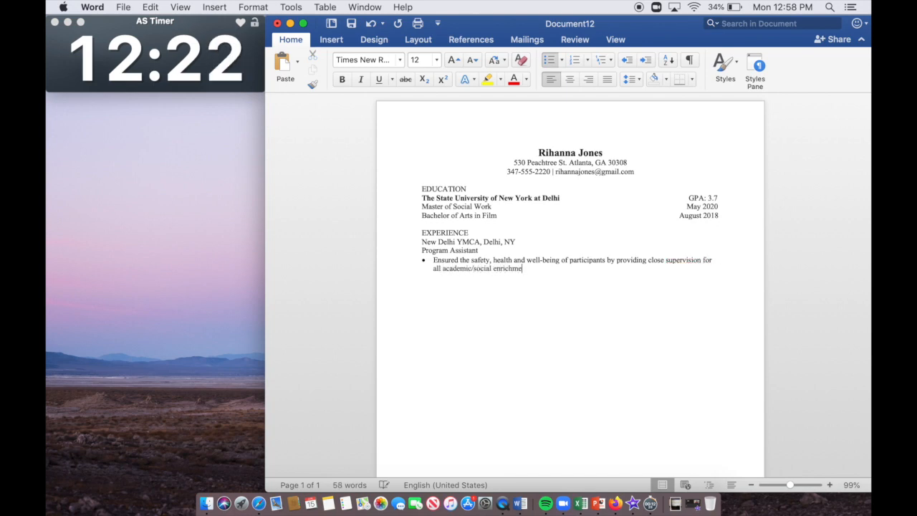
text(nt activities.)
Step: Add a bullet on working with staff and counselors on weekly lesson plans; italicise Program Assistant
key(Return)
text(Worked collaboratively)
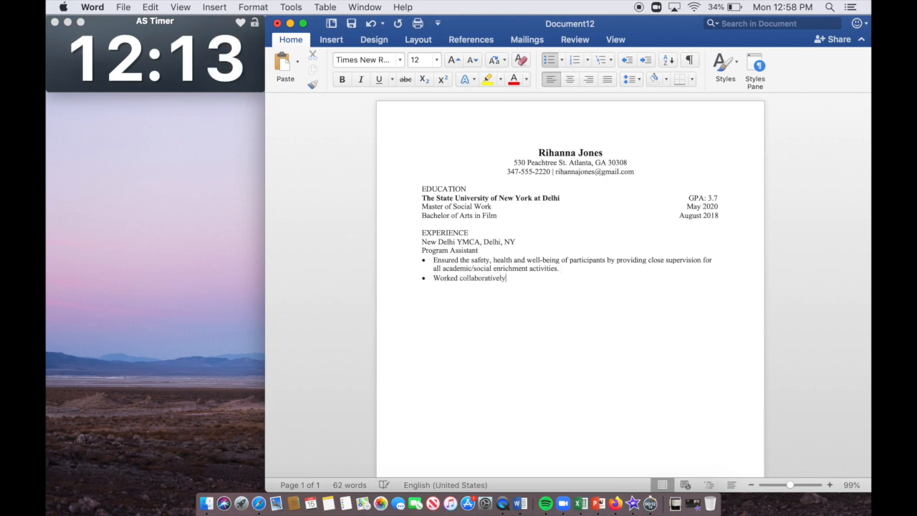
text( with staff and couselors to facilitate weekly lesson plans.)
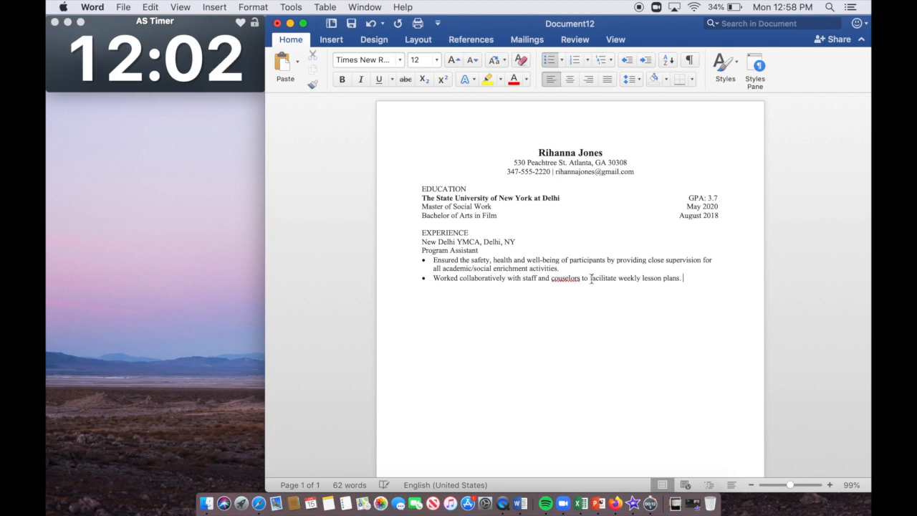
right_click(573, 277)
click(582, 284)
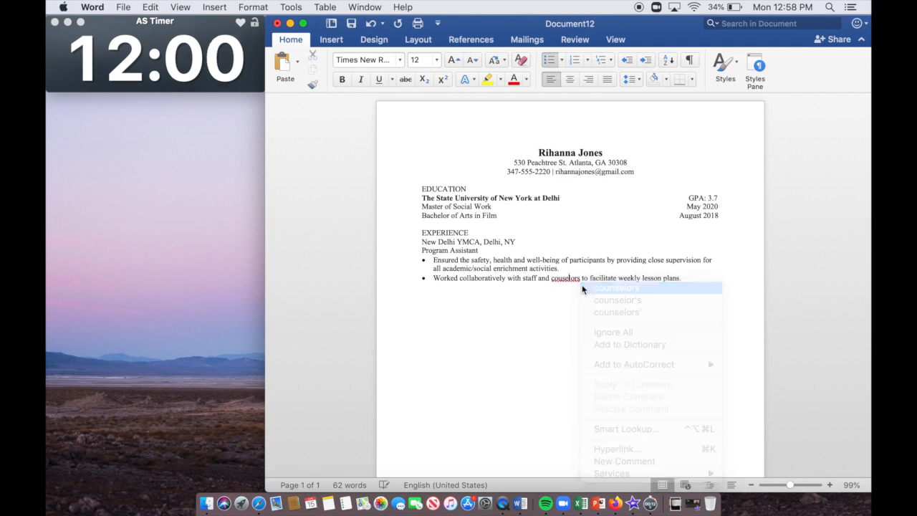
drag(498, 250, 421, 250)
key(super+i)
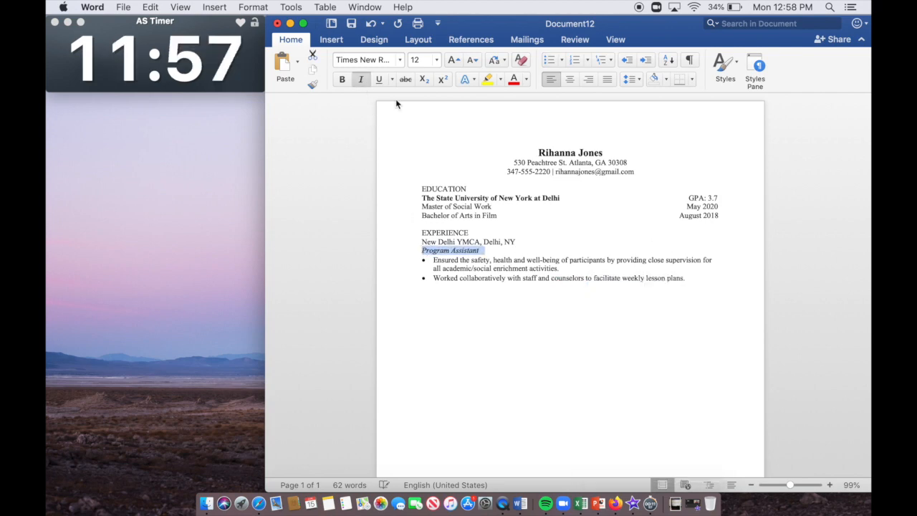
Step: Bold New Delhi YMCA and date it August 2016-Present at the right
drag(482, 242, 421, 241)
key(super+b)
click(561, 242)
key(Tab)
key(Tab)
key(Tab)
text(August 2016-Pr)
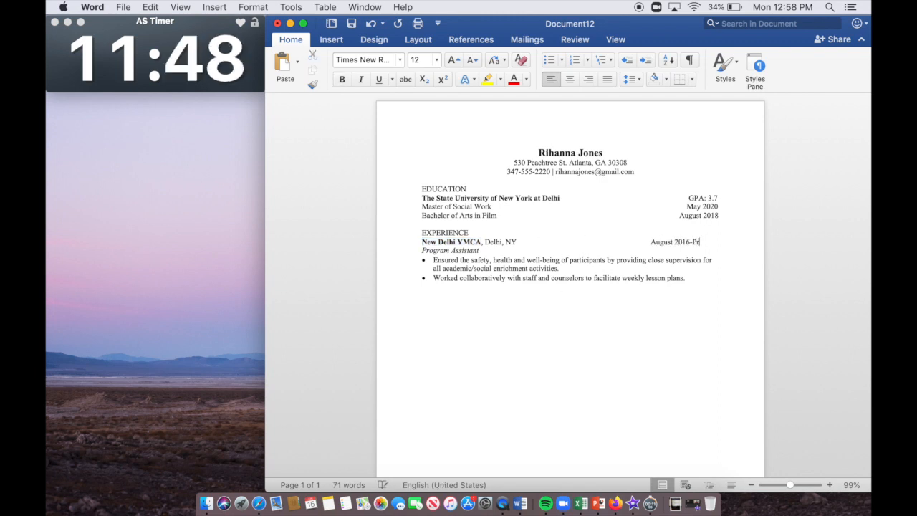
text(esent)
click(649, 241)
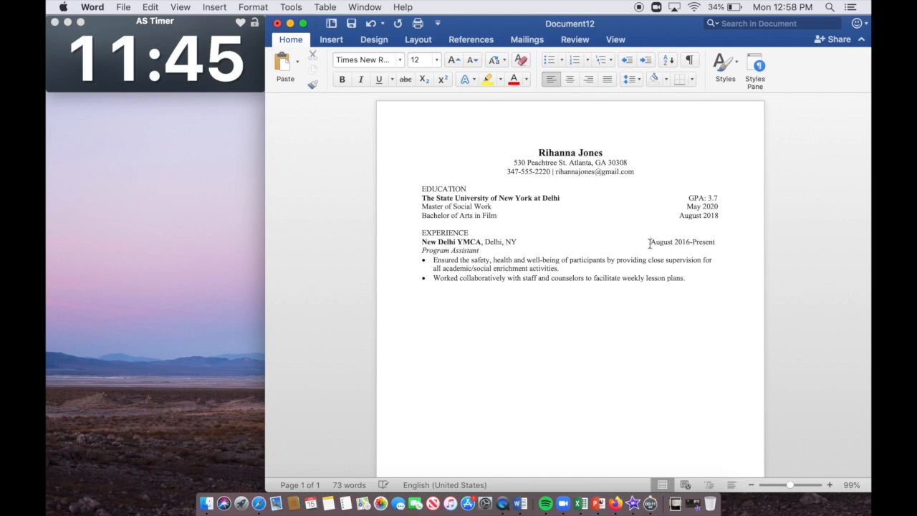
Step: Add a 'Promoted to Senior Counselor' line below the existing bullets
click(689, 279)
key(Return)
key(BackSpace)
key(BackSpace)
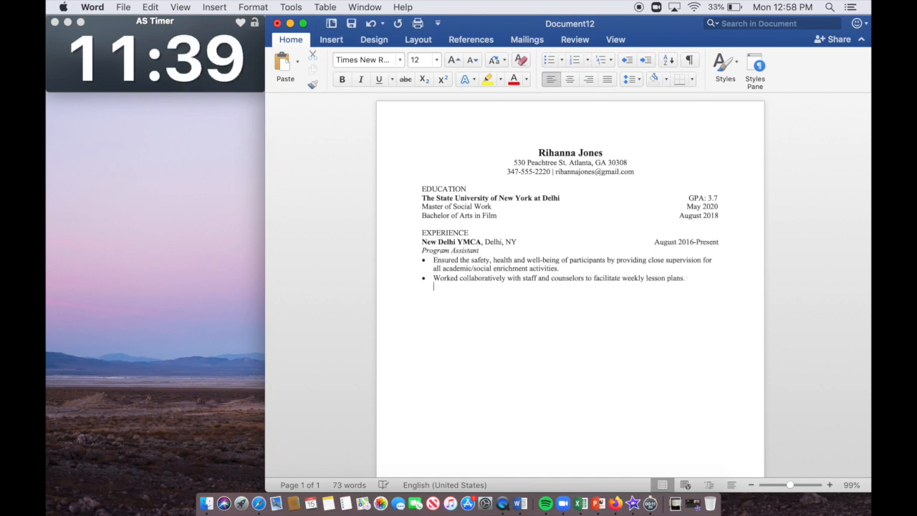
text(Senior Counselor)
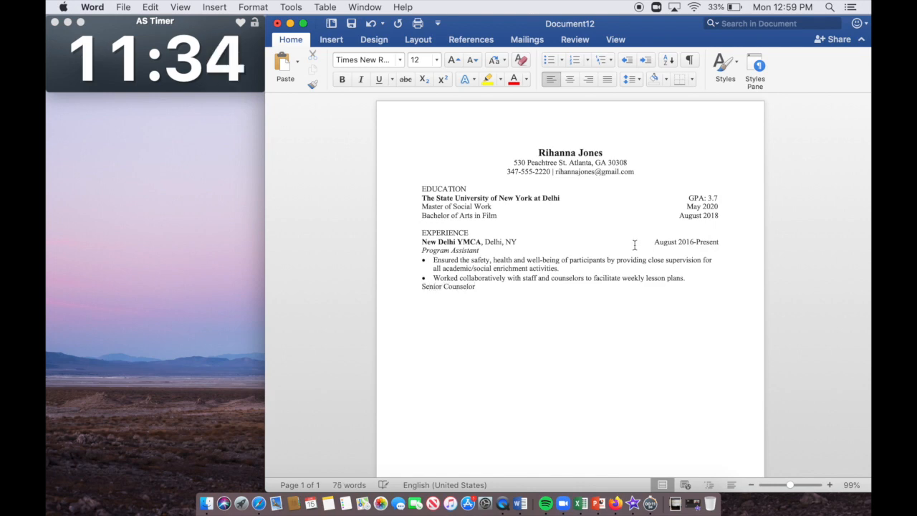
click(421, 286)
text(Promoted to)
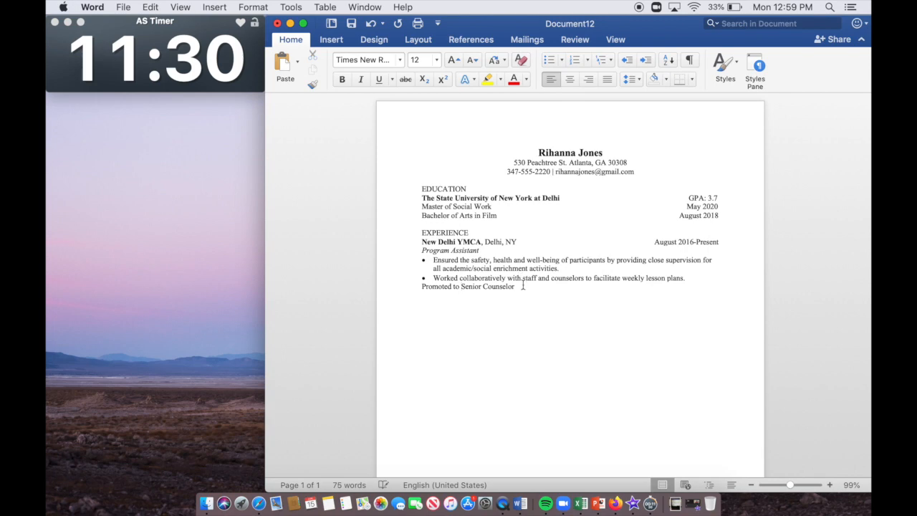
Step: Add bullets on age-appropriate activities and on crisis intervention, social support and conflict resolution
click(548, 61)
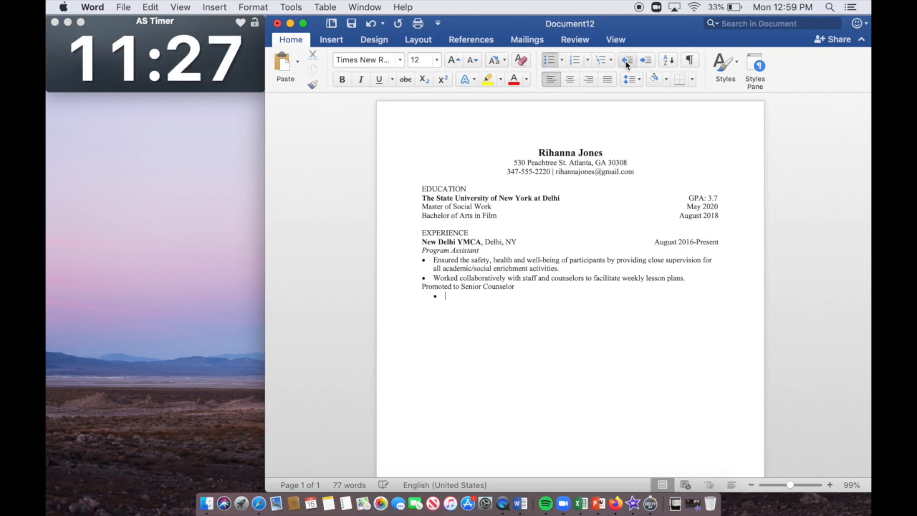
click(626, 61)
text(Created age appropriate)
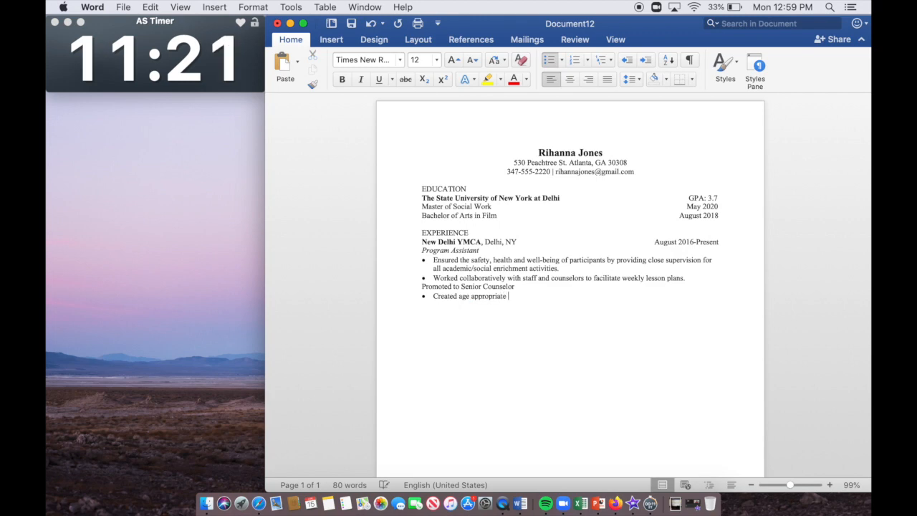
text(dactivities to increase social skills and learning abilities)
key(Return)
text(Provide crises interven)
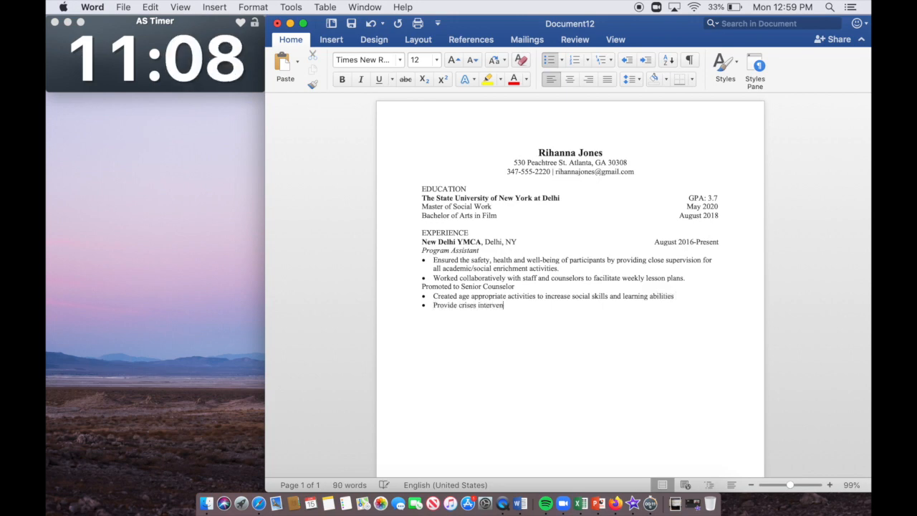
text(tion, socia)
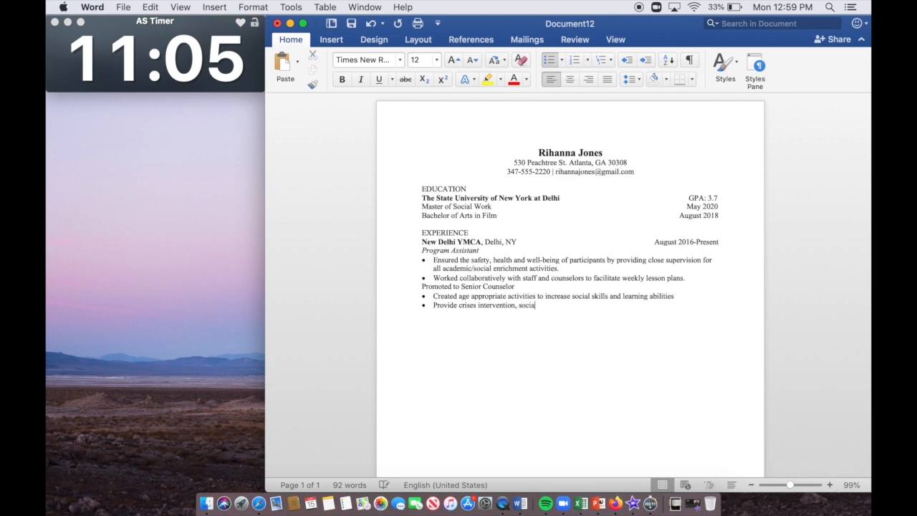
text(l support and confl)
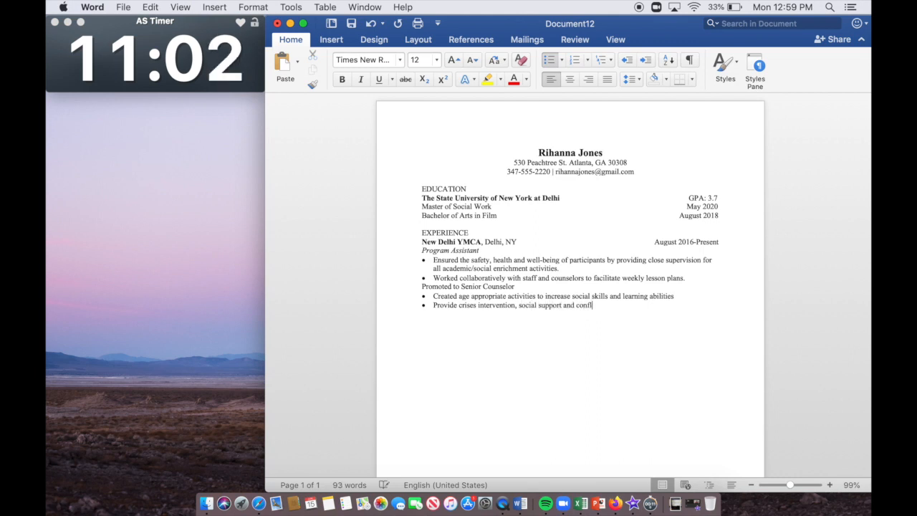
text(ict resolution to maintain)
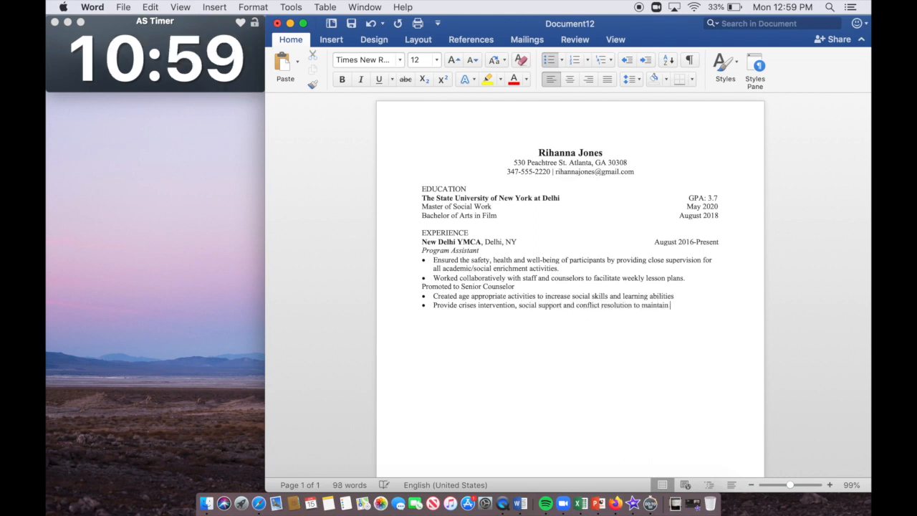
text( safety)
Step: Add a field-trips bullet (children ages 5-14, cultural awareness) and type August 2016-June 2018 dates
key(Return)
text(A)
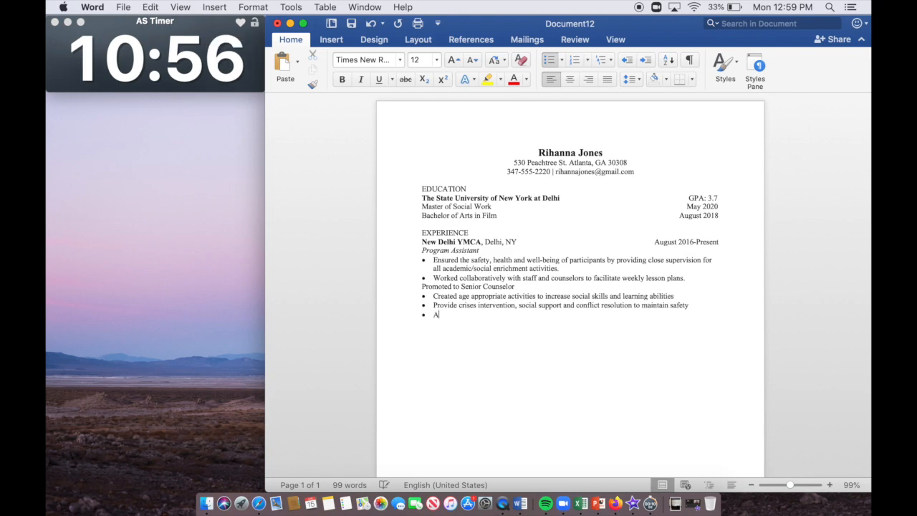
text(ttend field tr)
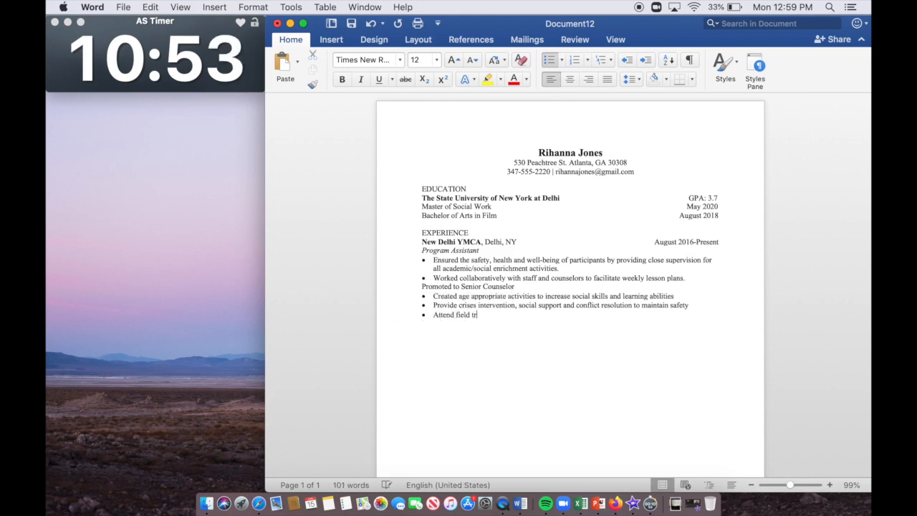
text(ips with groupd)
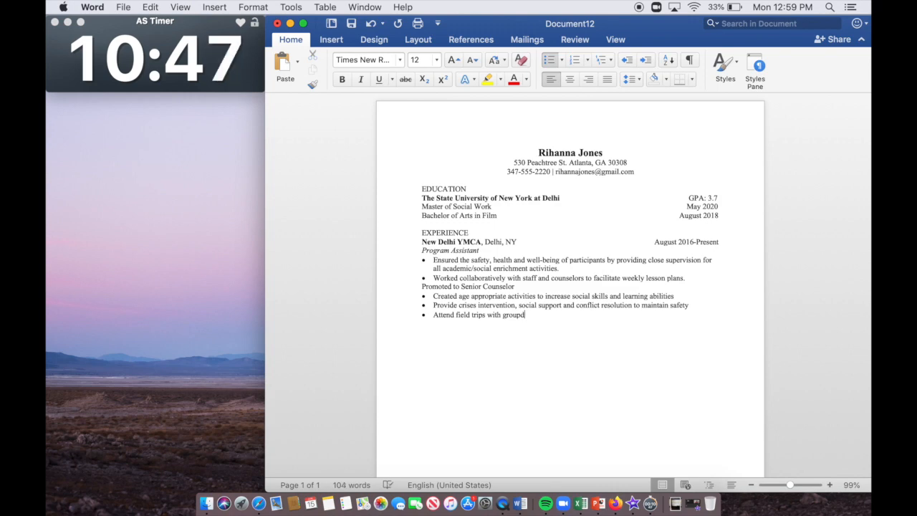
key(BackSpace)
text(s of children)
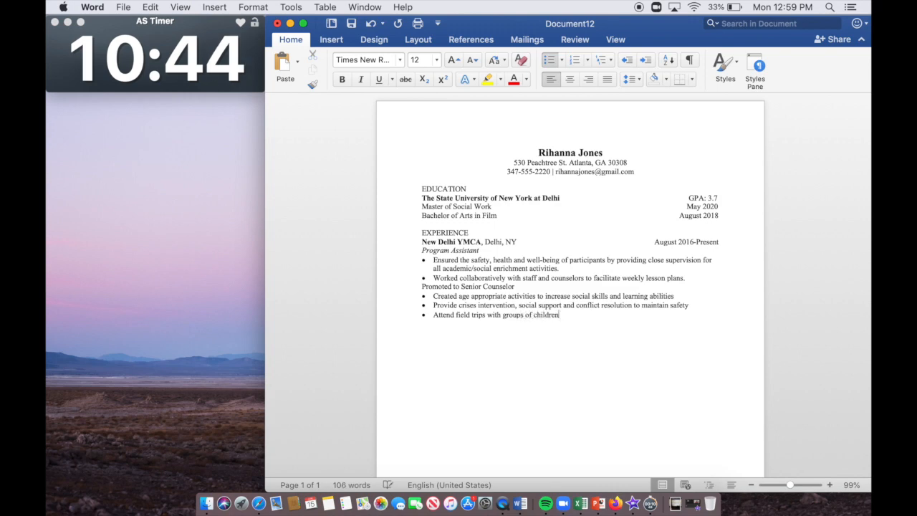
text(, ages 5-14)
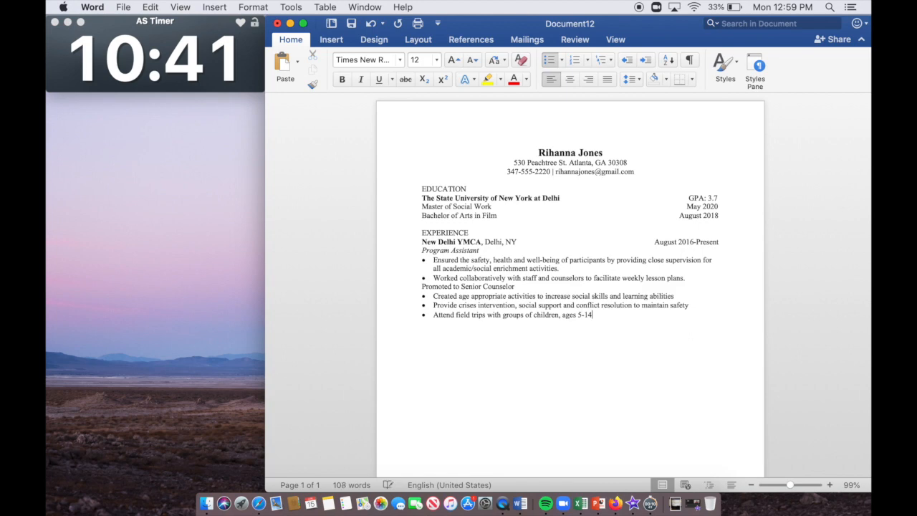
text(, to improve cultural awareness)
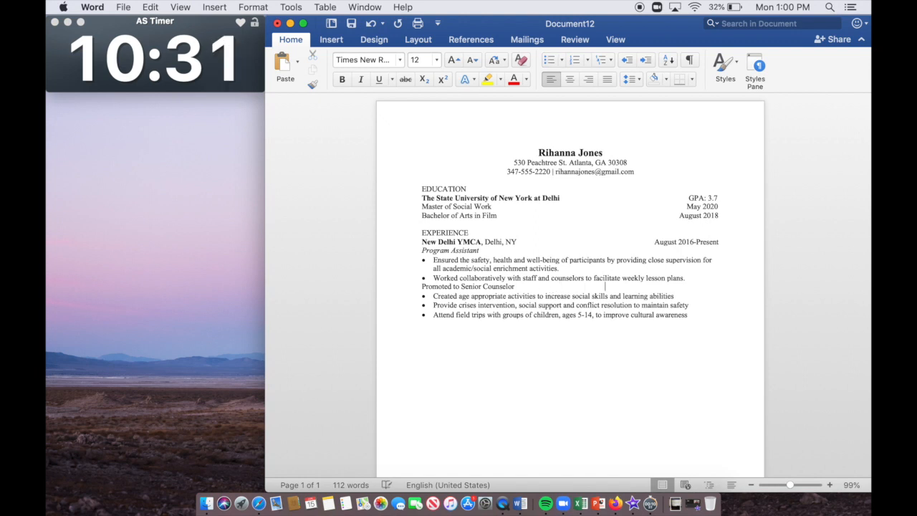
key(Tab)
text(August 2016-June 2018)
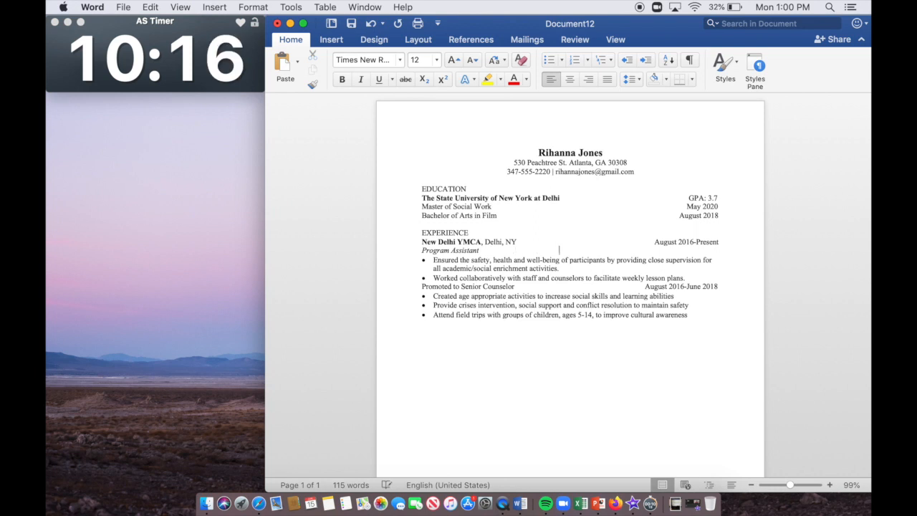
text(         Au)
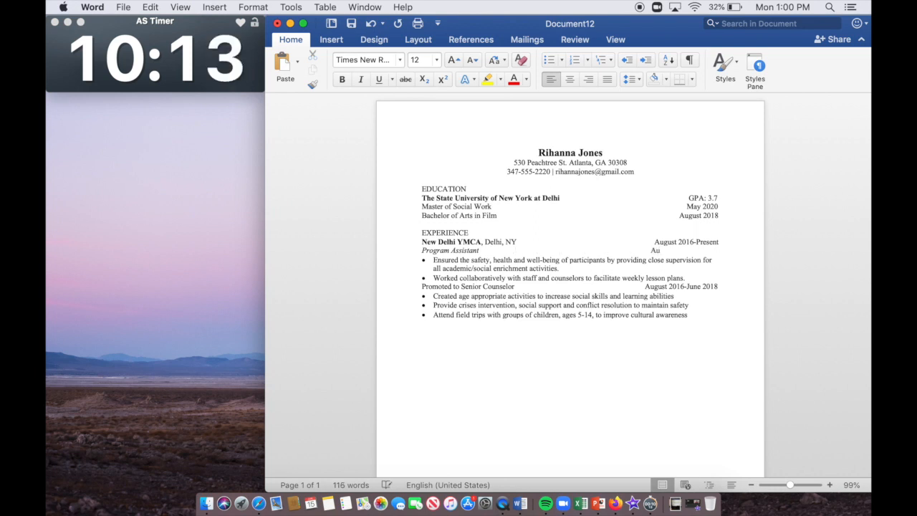
key(BackSpace)
key(BackSpace)
text(July)
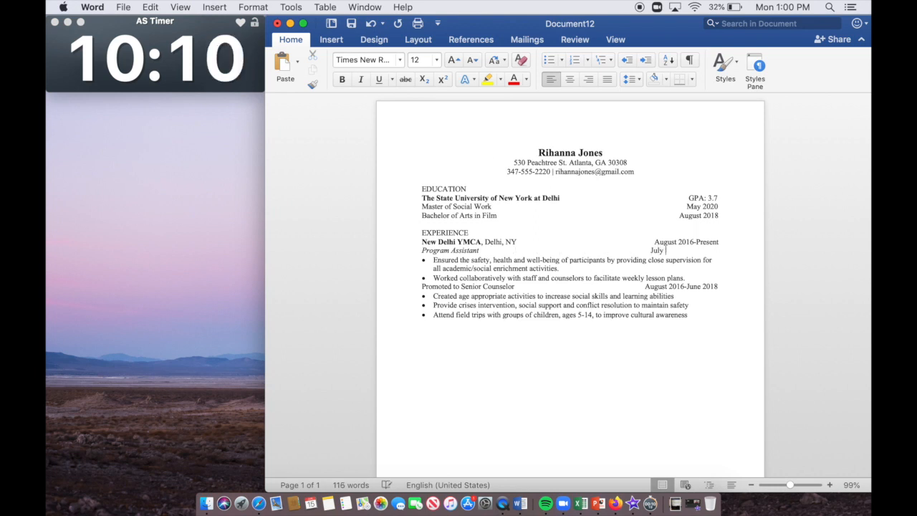
Step: Move the August 2016-June 2018 dates onto the Program Assistant line in place of July
drag(727, 290, 656, 289)
key(super+x)
double_click(656, 251)
key(super+v)
click(650, 250)
key(BackSpace)
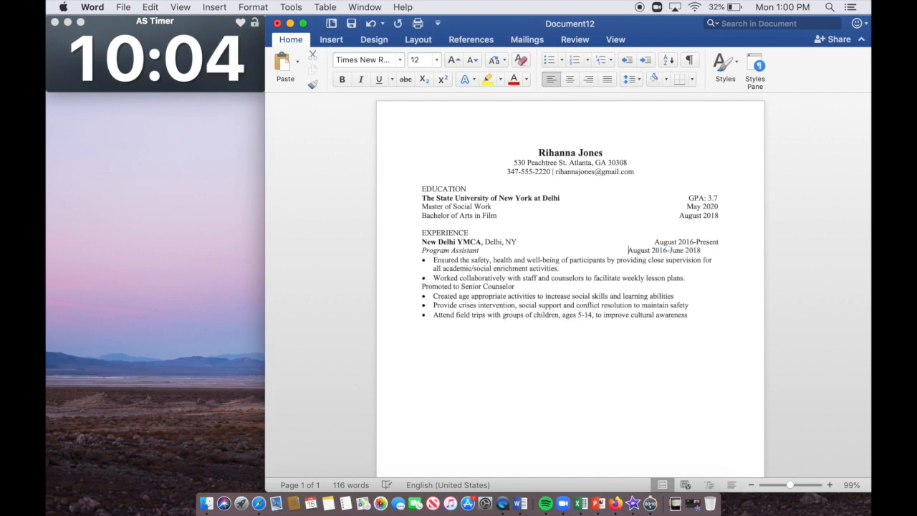
key(BackSpace)
Step: Move the Program Assistant title and bullets below the Senior Counselor duties
drag(696, 274, 421, 249)
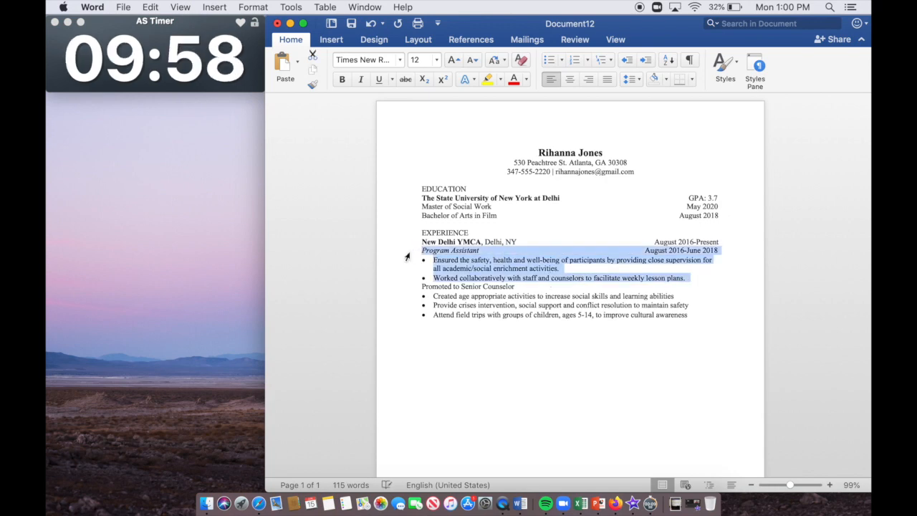
key(BackSpace)
click(695, 321)
key(super+v)
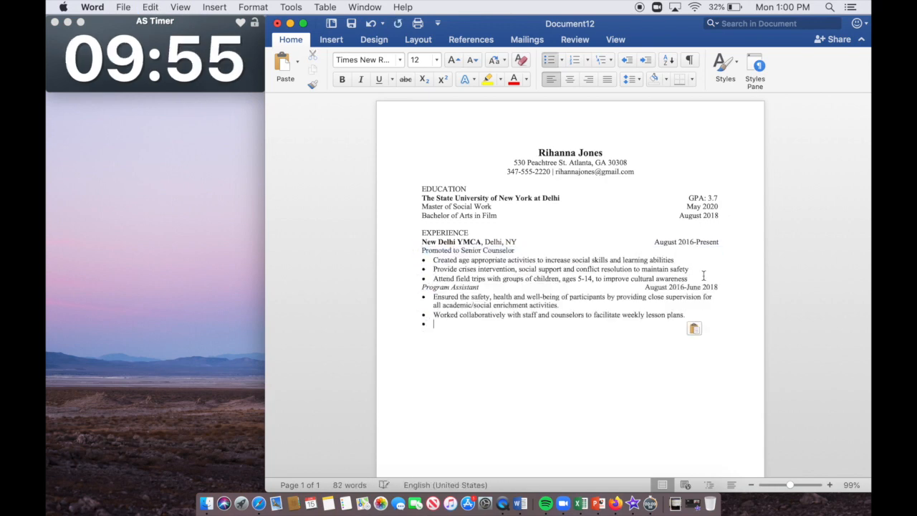
key(BackSpace)
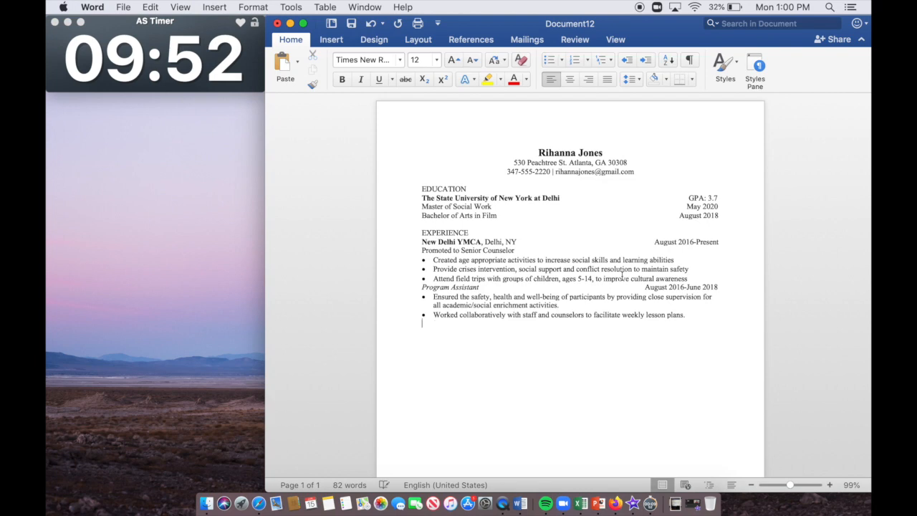
Step: Date the Promoted to Senior Counselor line July 2018-Present at the right margin
click(656, 250)
text(July 2018-Presen)
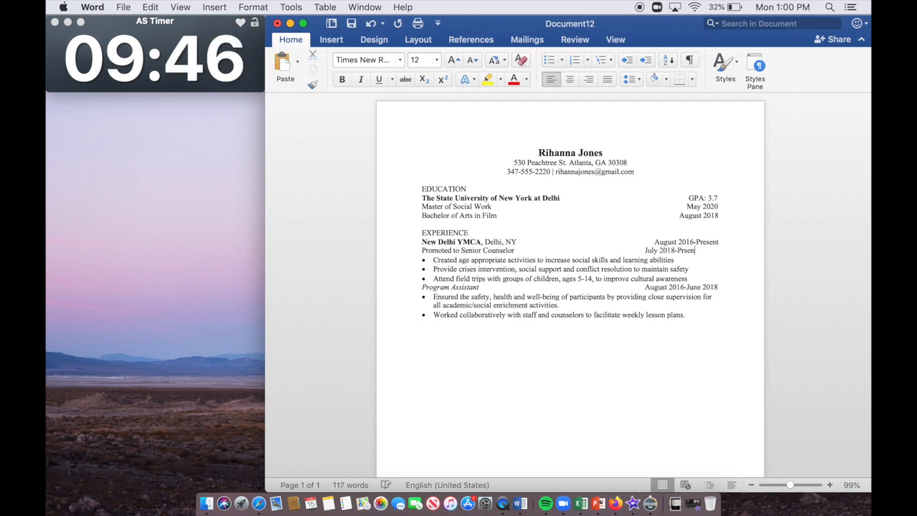
text(t)
click(645, 252)
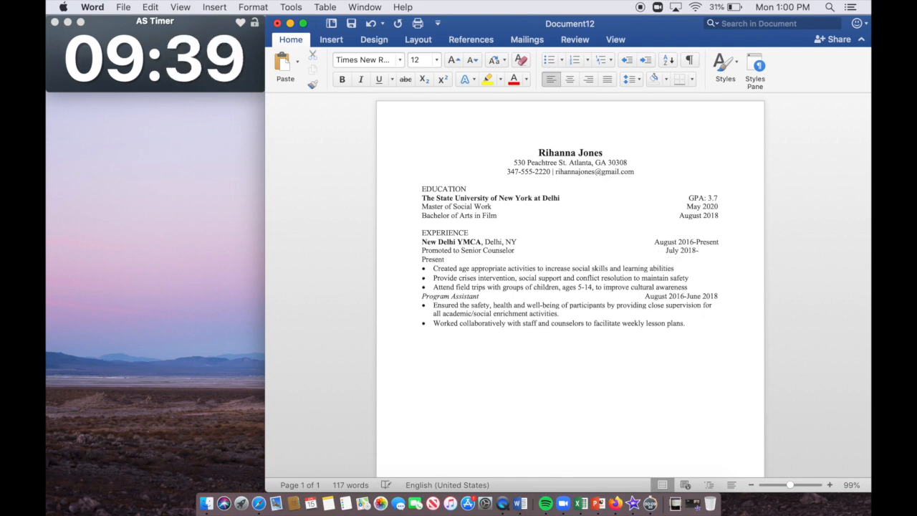
key(BackSpace)
Step: Italicise 'Promoted to Senior Counselor' and move to the empty line below the last bullet
drag(517, 250, 423, 250)
click(360, 78)
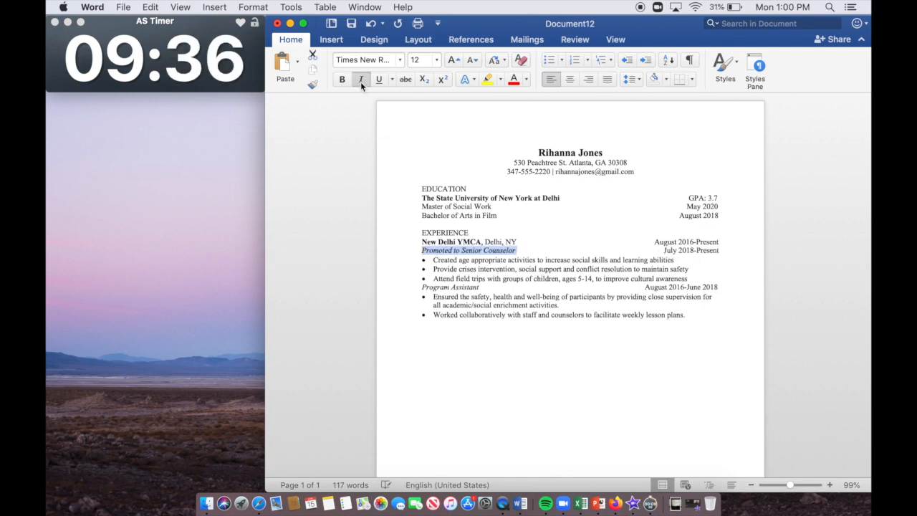
click(595, 326)
click(716, 314)
key(Down)
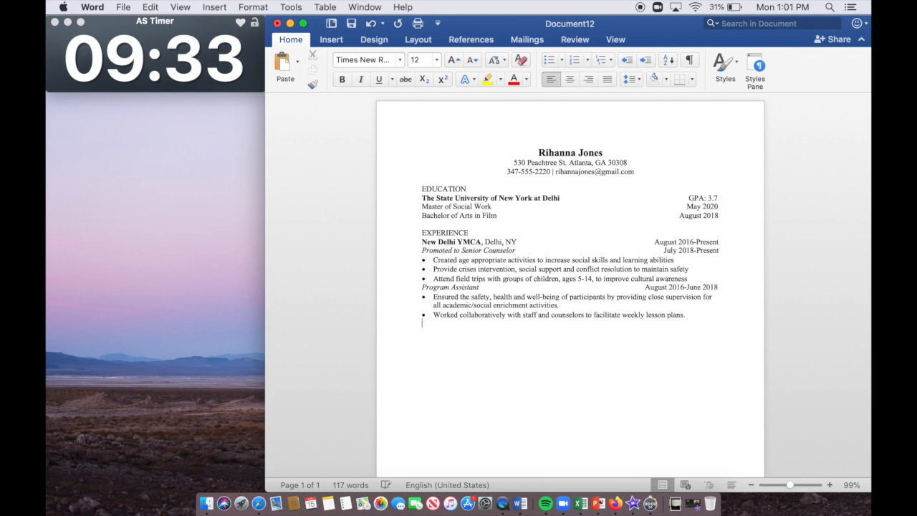
Step: Type the Q Dental, Brooklyn, NY line and Administrative Assistant title, then start an aligned bullet
text(Q a)
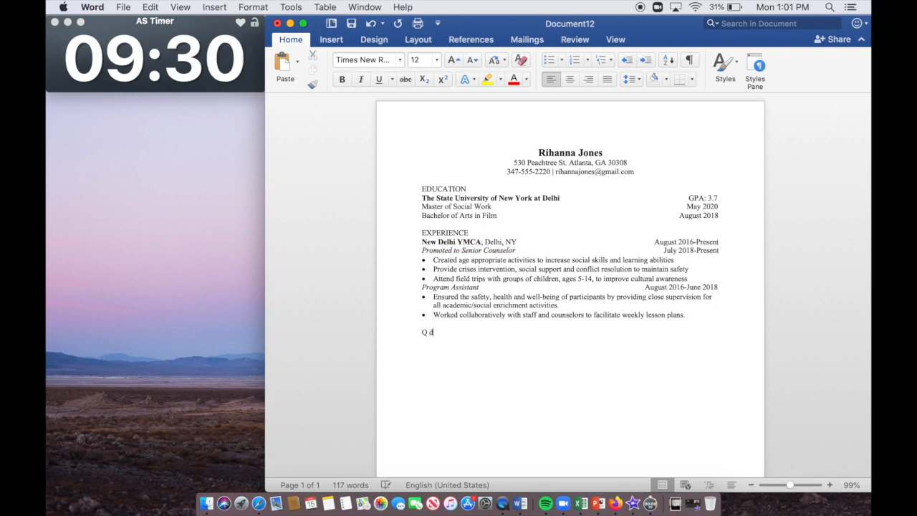
text(l, Brooklyn)
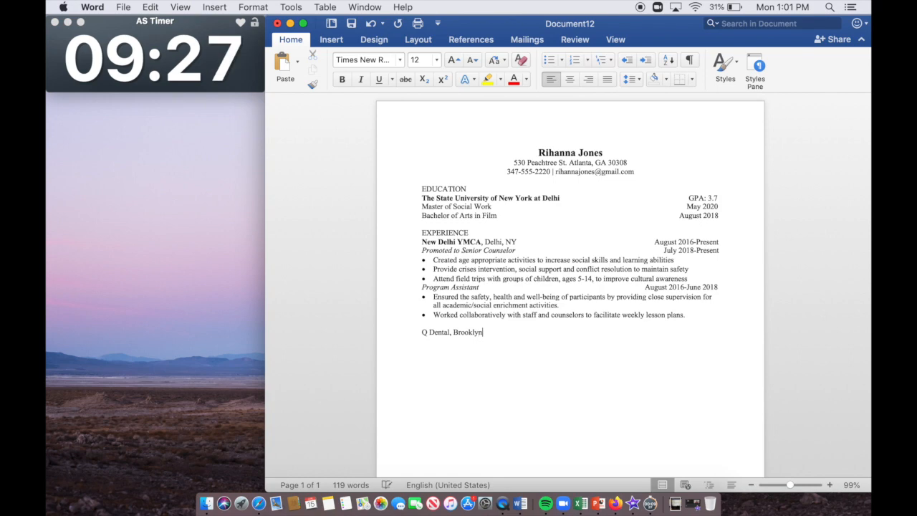
text(, NYAdminstrative)
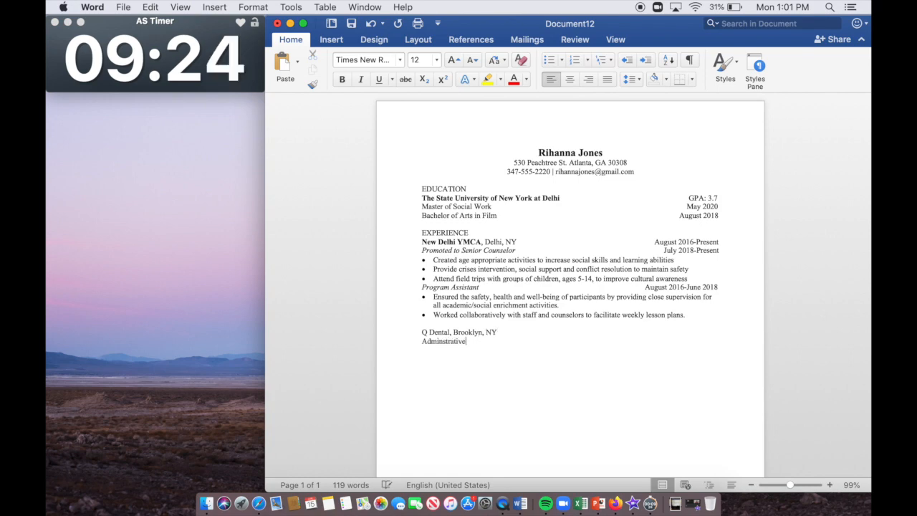
text( Assistant)
key(Return)
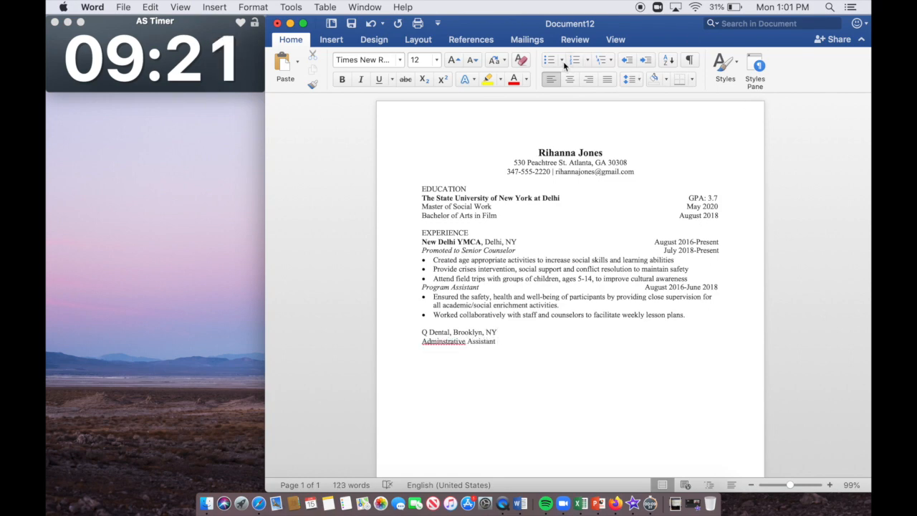
click(550, 60)
click(626, 61)
Step: Correct the misspelled 'Adminstrative' to 'Administrative' using the spelling suggestions
text(Crea)
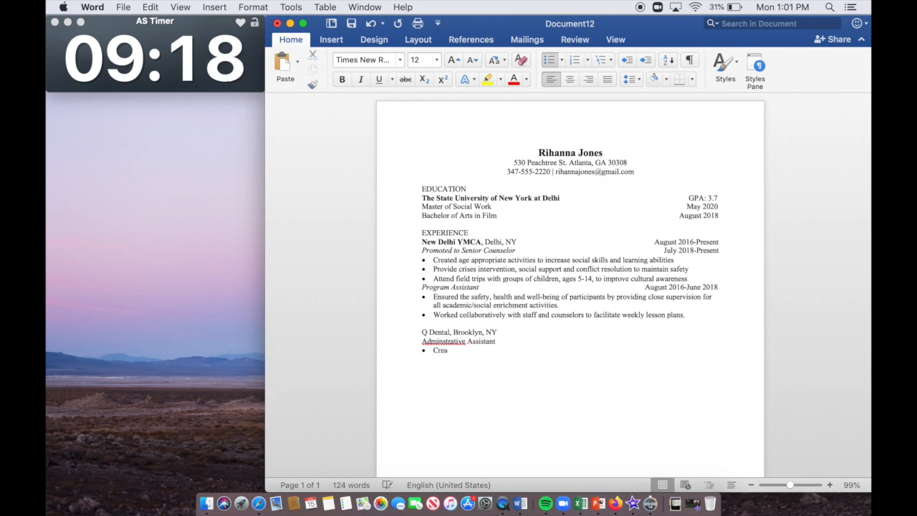
right_click(453, 343)
click(509, 305)
click(458, 350)
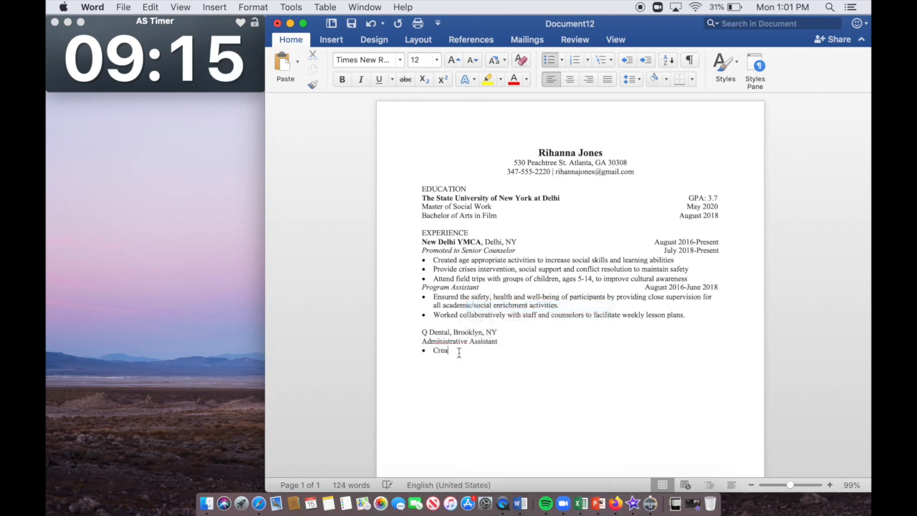
key(BackSpace)
key(BackSpace)
key(BackSpace)
key(BackSpace)
Step: Add three bullets: operating office equipment, updating patient information, and HIPAA-compliant patient confidentiality
text(Operated f)
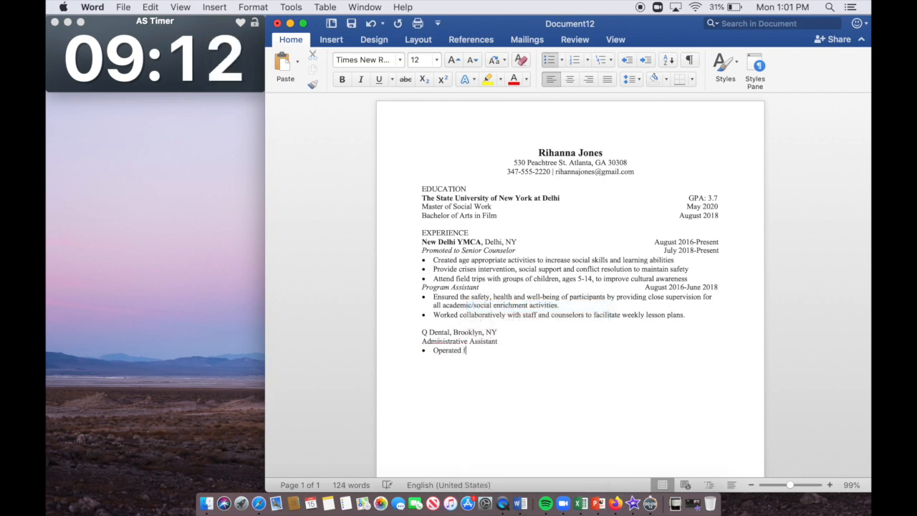
text(ax machines, copier)
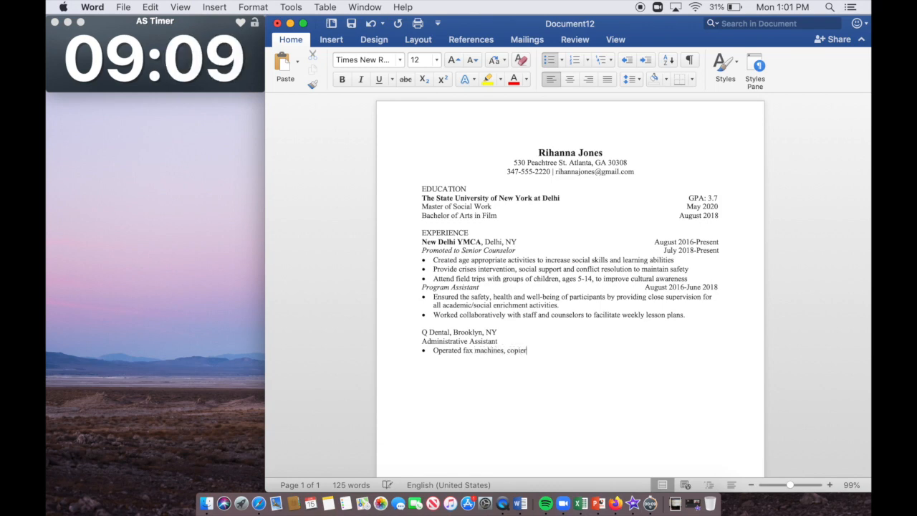
text(s, and phone systems )
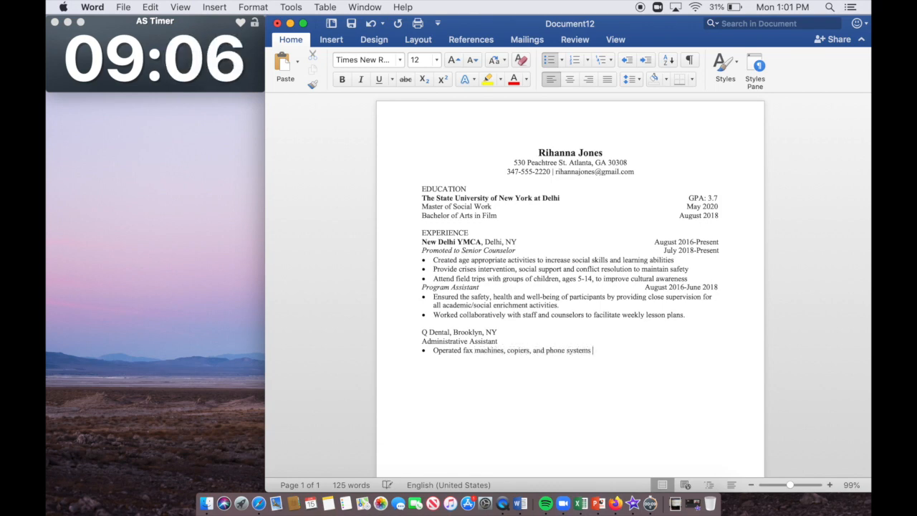
text(in a timely manner.)
key(Return)
text(U)
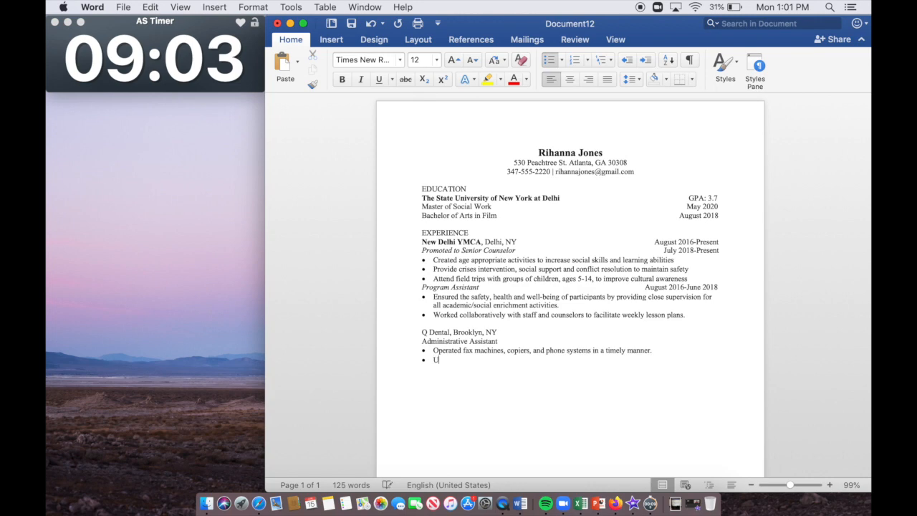
text(tilized various )
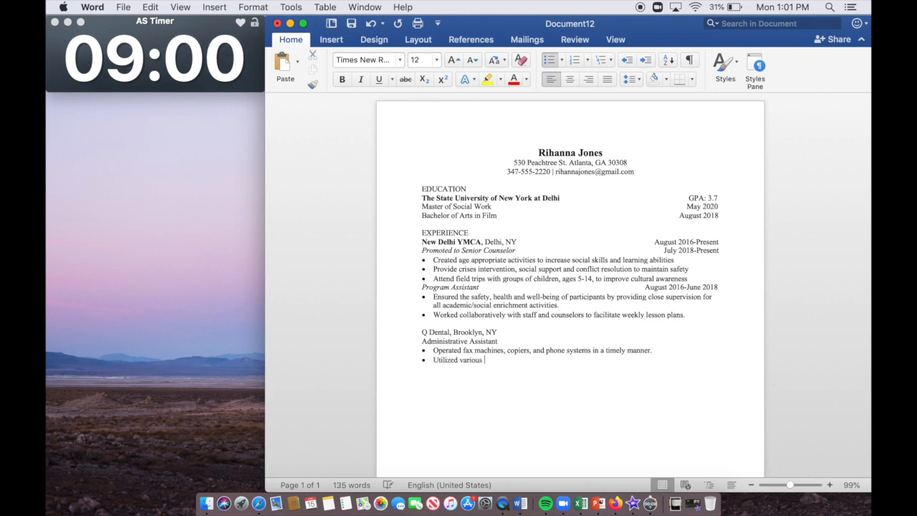
text(computer applications to )
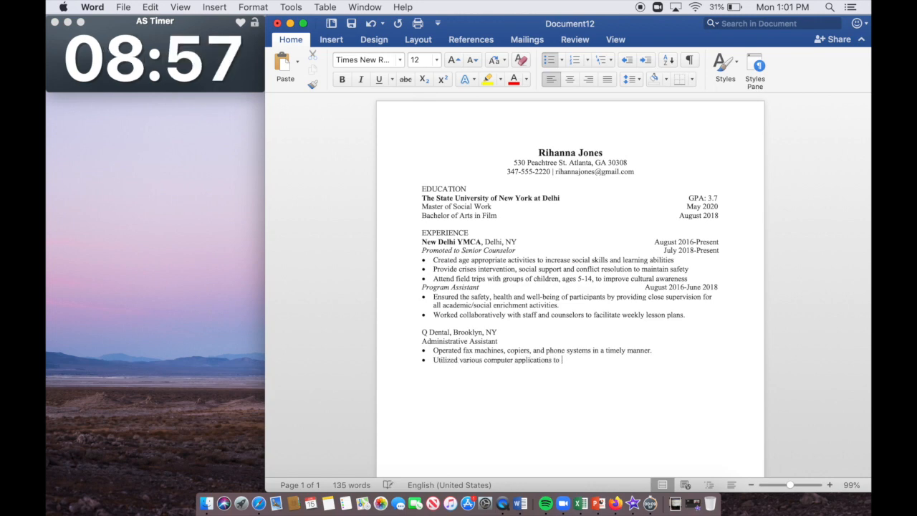
text(update patient information and resolve clams)
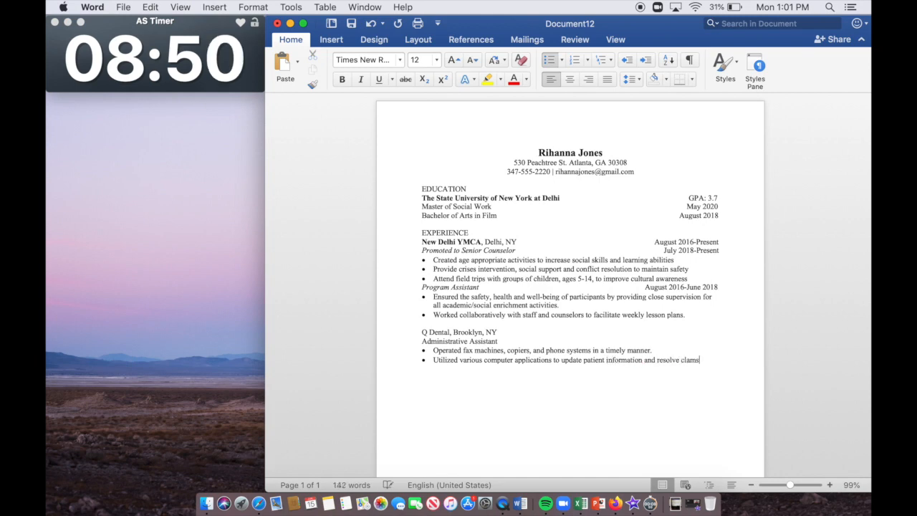
key(Return)
text(Maintained pati)
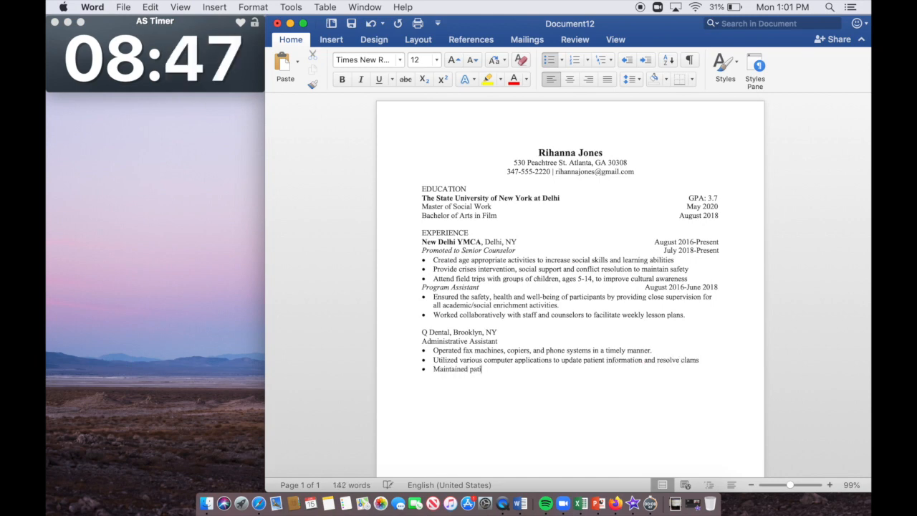
text(ent confidentiality and ensured)
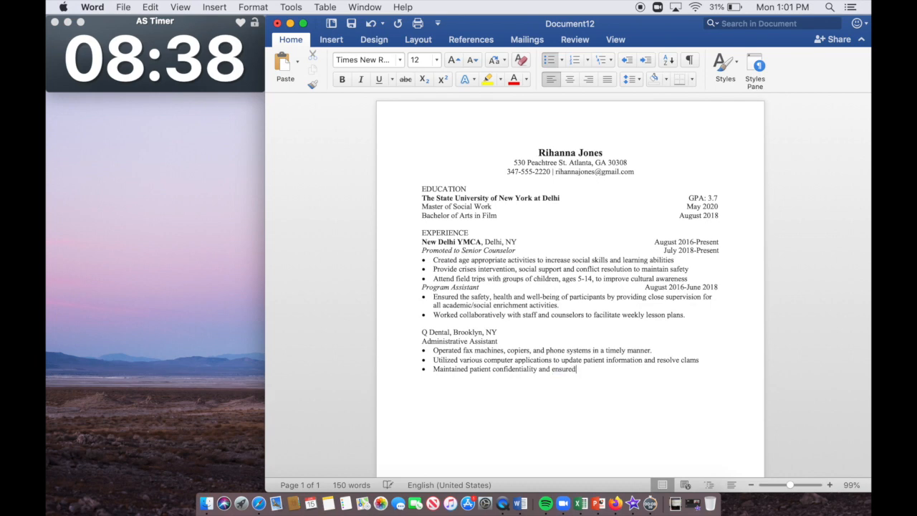
text( compliance with H)
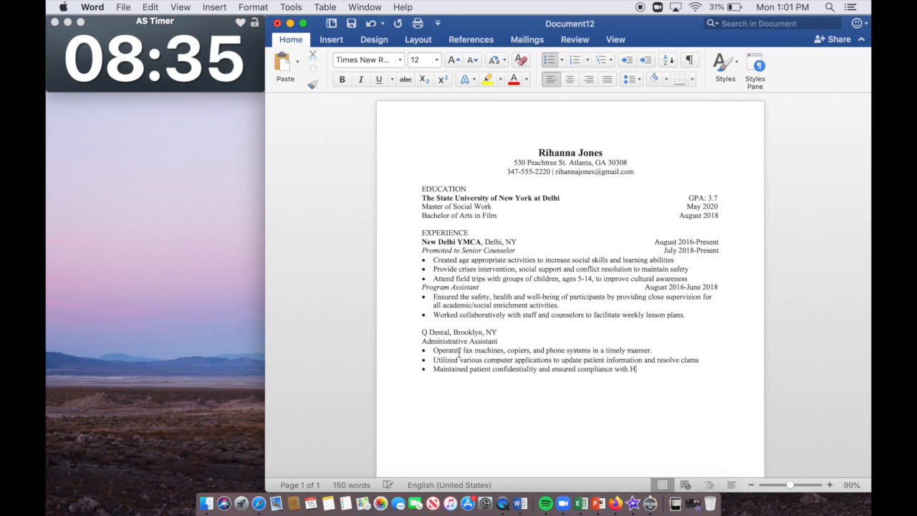
text(IPAA laws)
key(Return)
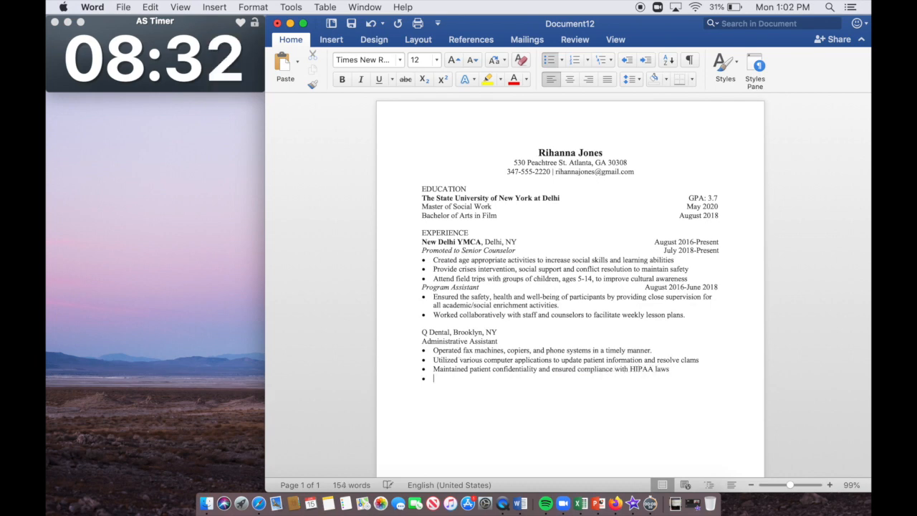
key(Return)
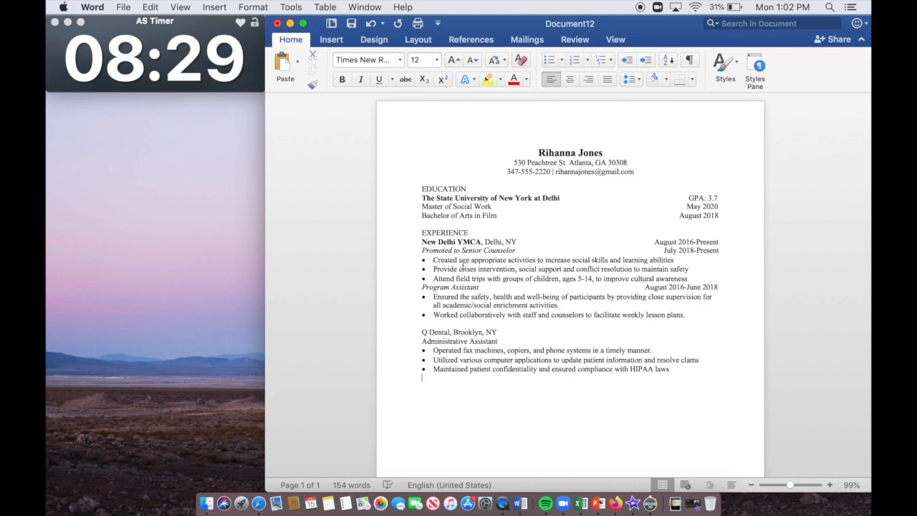
Step: Change 'Created' to 'Create' in the YMCA bullet and right-align May 2015-August 2015 on the Q Dental line
click(457, 261)
key(BackSpace)
click(499, 333)
text(May)
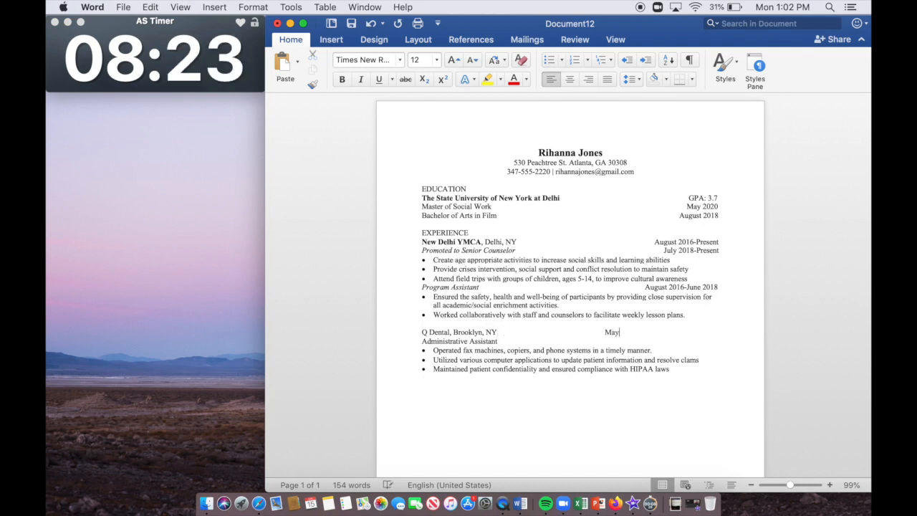
text( 2015-August 2015)
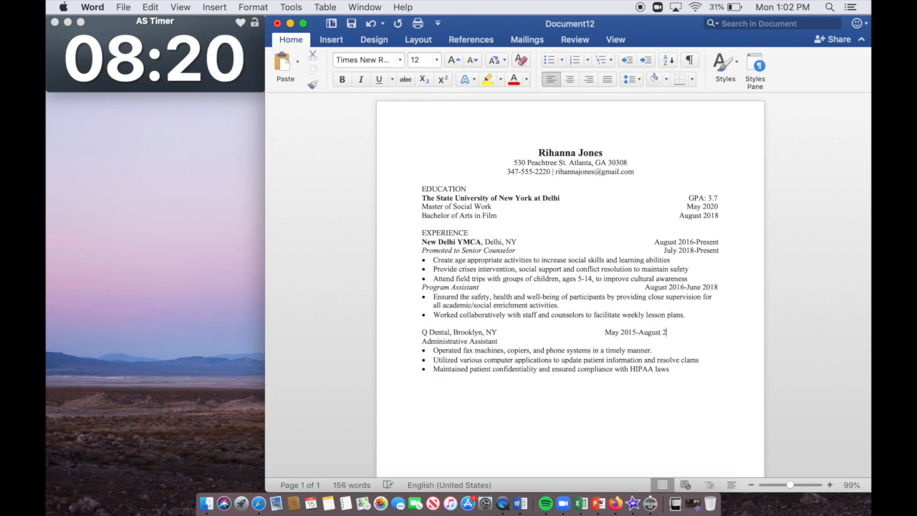
key(Tab)
key(Tab)
key(BackSpace)
key(BackSpace)
key(BackSpace)
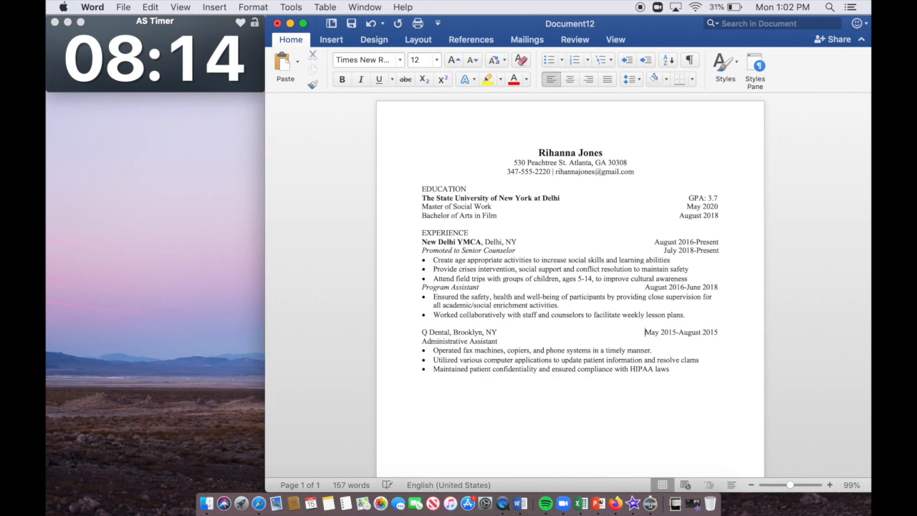
Step: Make Q Dental bold and italicize the Administrative Assistant title
drag(450, 332, 503, 341)
click(341, 79)
click(360, 79)
click(711, 375)
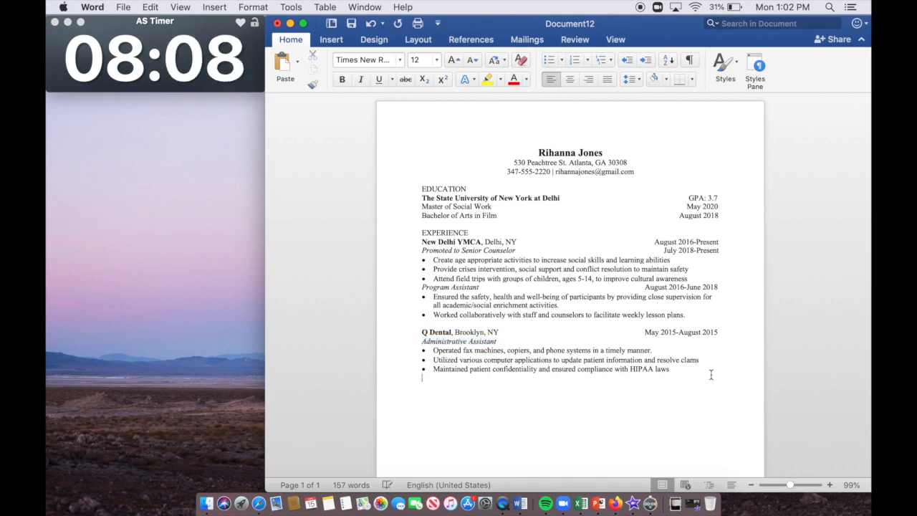
Step: Type the Care Solutions, Queens, NY line and Live-In Home Health Aide title, and start a bullet
text(Care Solutions, Queens, N)
key(BackSpace)
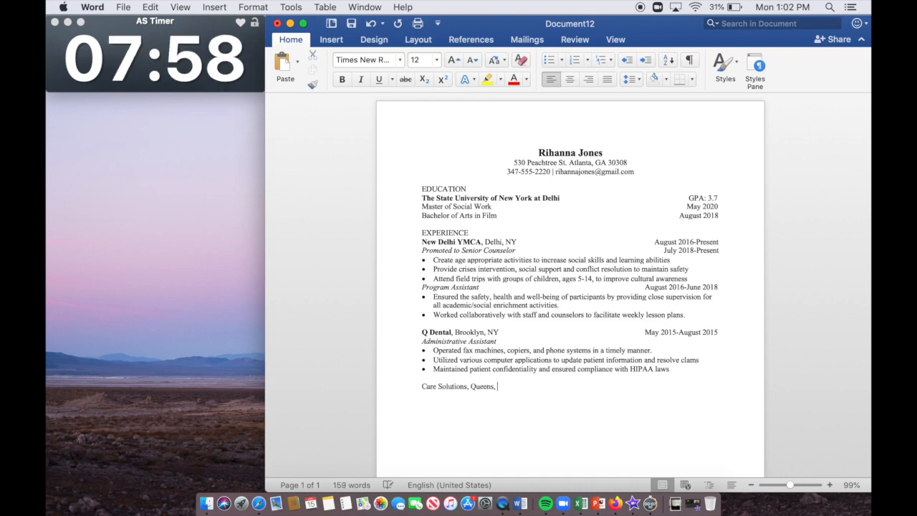
text(Live-In Home Health Healt)
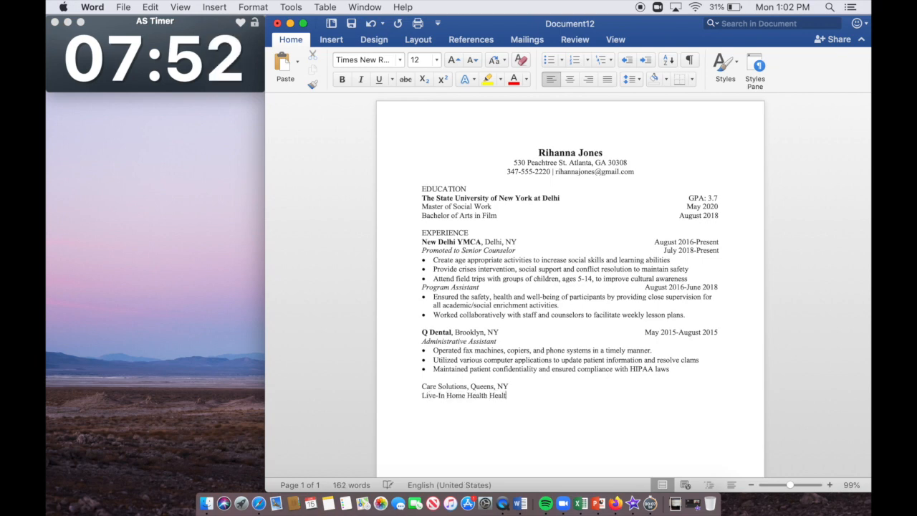
key(BackSpace)
key(BackSpace)
key(BackSpace)
key(BackSpace)
key(BackSpace)
text(Aide)
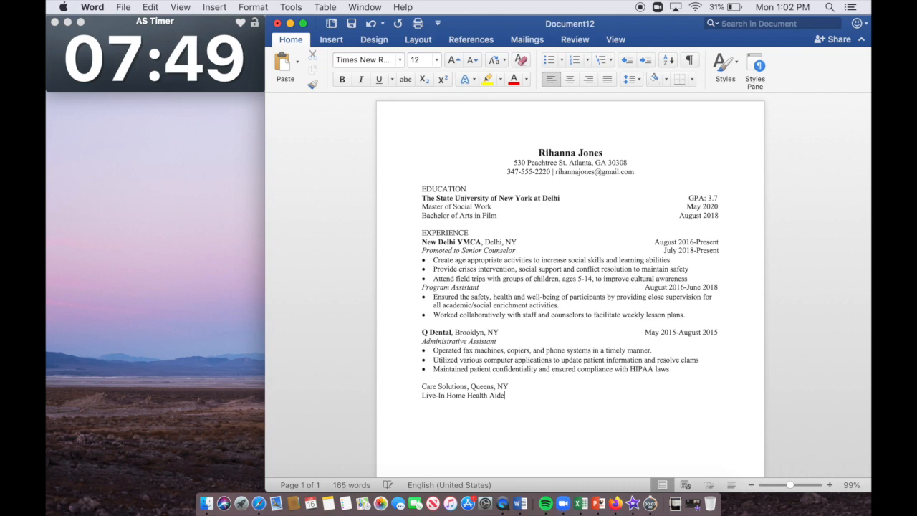
key(Return)
click(548, 59)
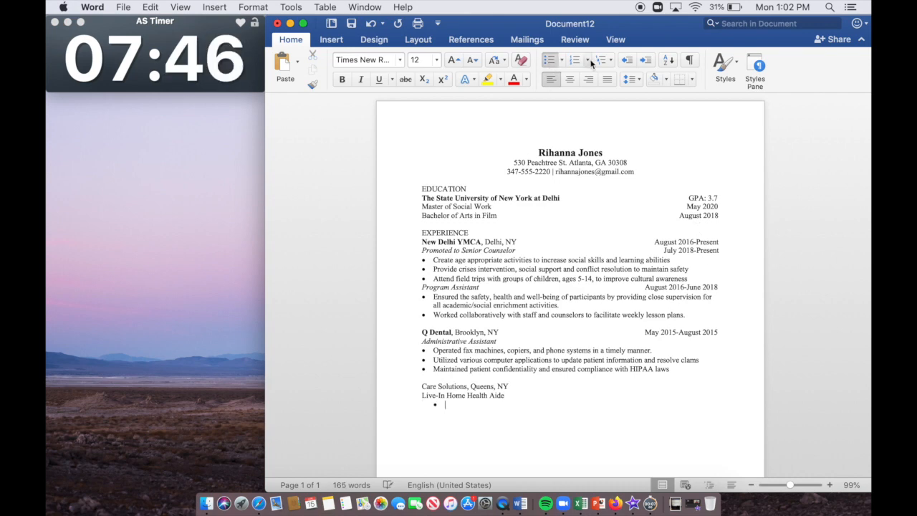
Step: Add bullets on monitoring patients' physical and mental health and assisting with activities of daily living (ADL)
text(Monti)
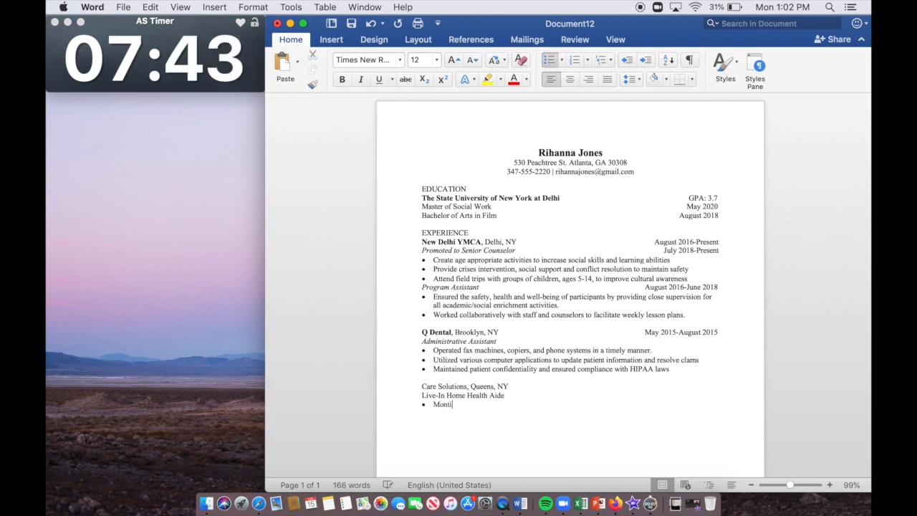
text(ored patient)
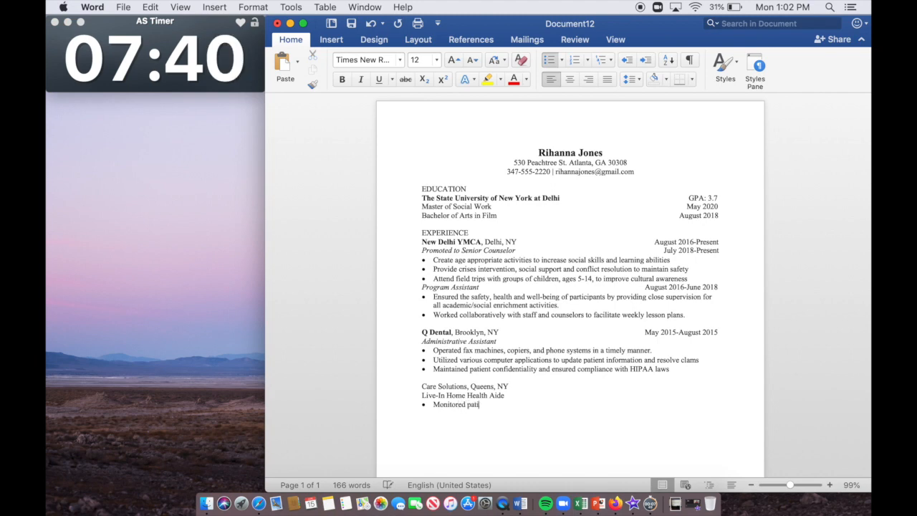
text('s condition by )
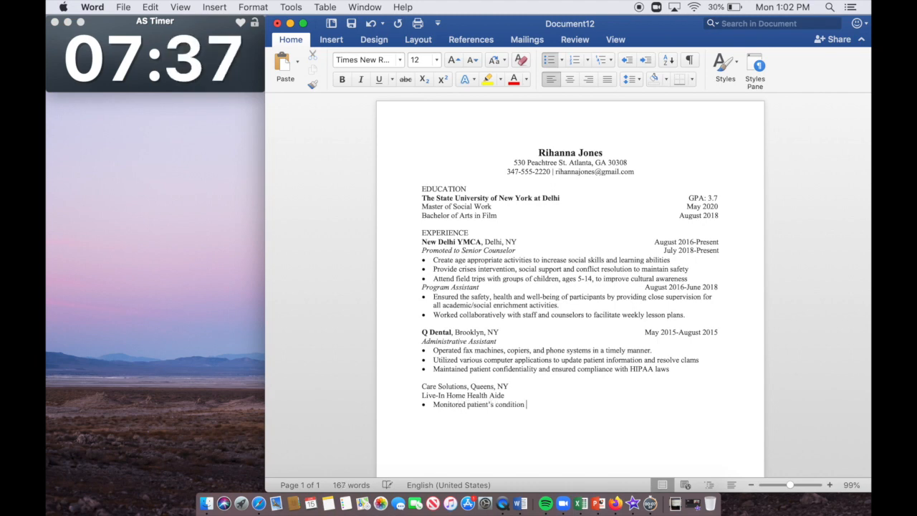
text(obser)
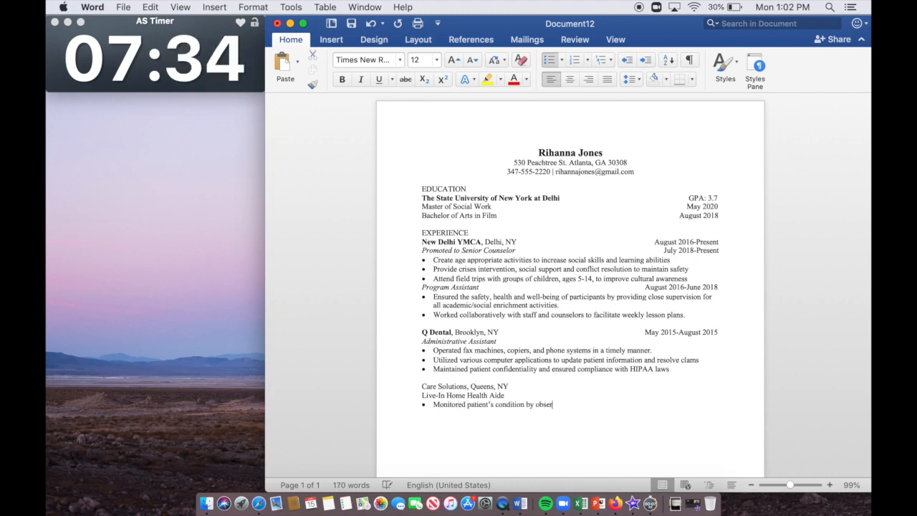
text(ving physical and mental health)
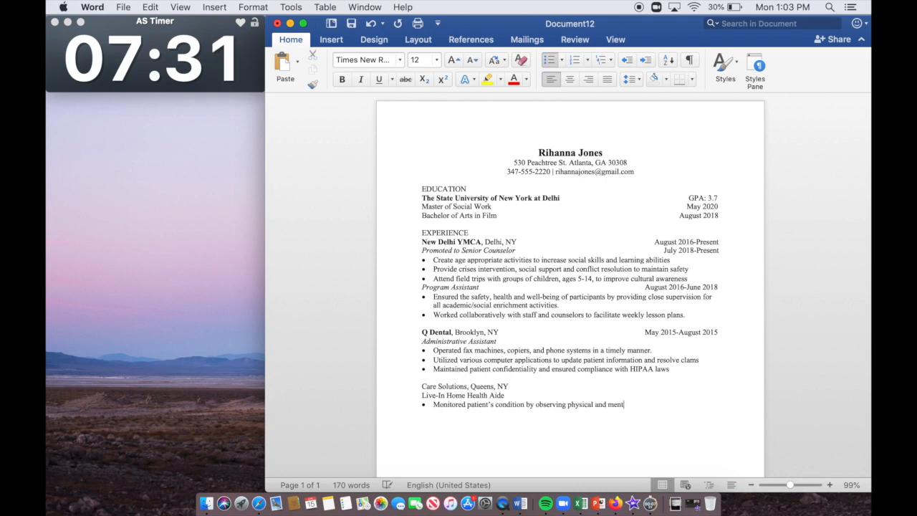
key(Return)
text(Asis)
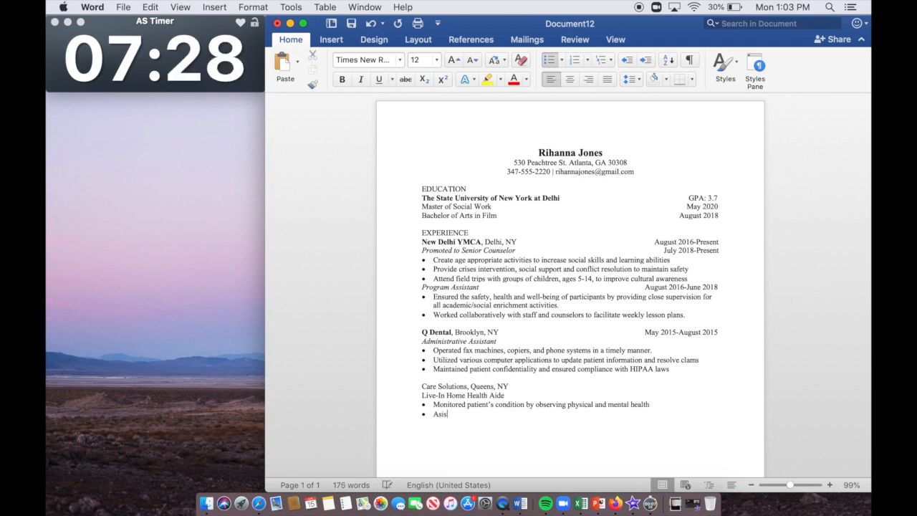
key(BackSpace)
key(BackSpace)
text(sisted patie)
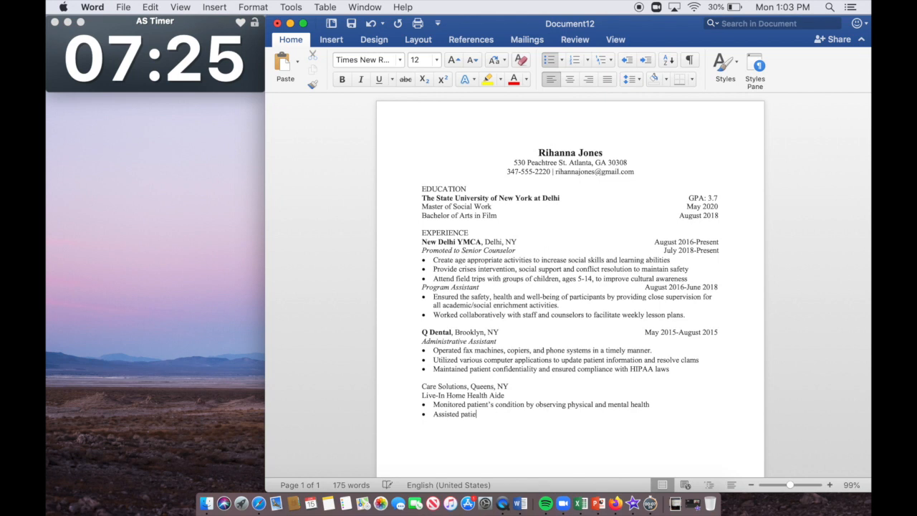
text(nt in performing activ)
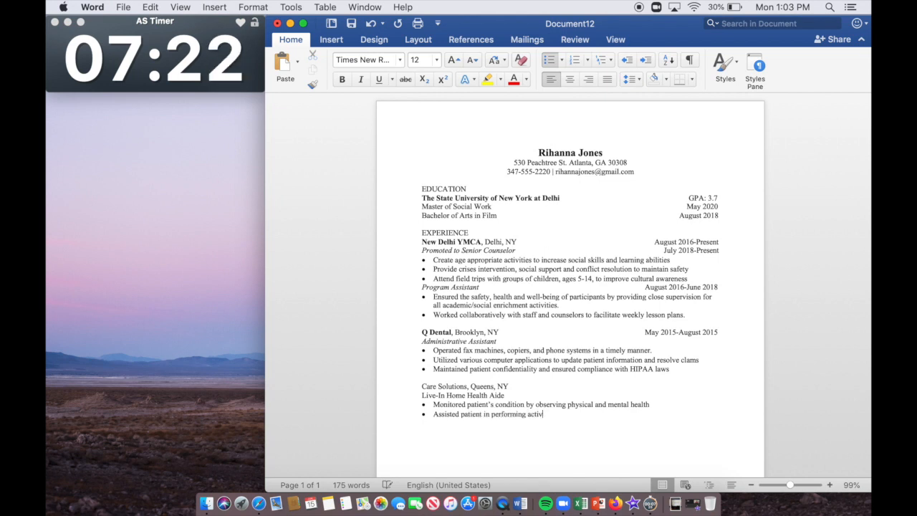
text(ities of daily living (ADL))
Step: Capitalize 'Activities of Daily Living' in the ADL bullet
click(531, 417)
key(BackSpace)
text(A)
click(573, 414)
key(BackSpace)
text(D)
click(587, 413)
key(BackSpace)
text(L)
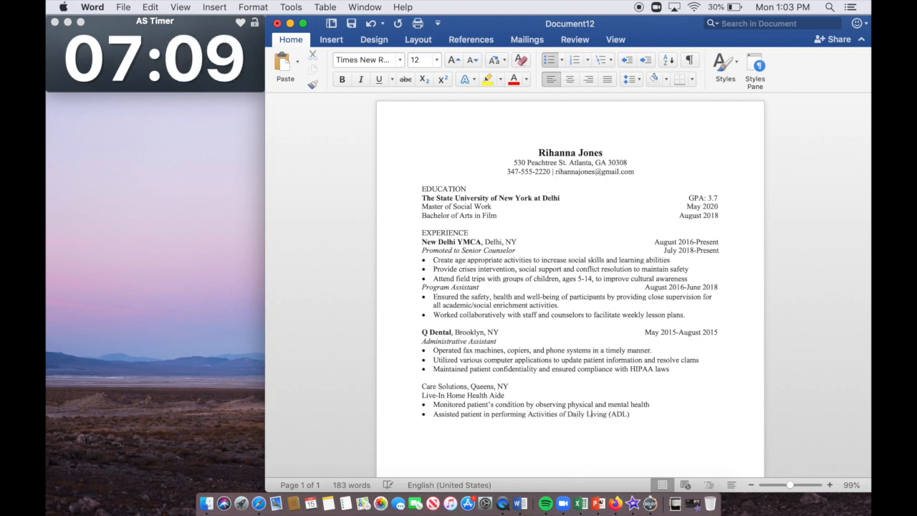
click(639, 417)
Step: Finish the ADL bullet with bathing, dressing, grooming examples, add housekeeping and laundry, and begin the meals bullet
text(such as bathing, dressing, groomin,)
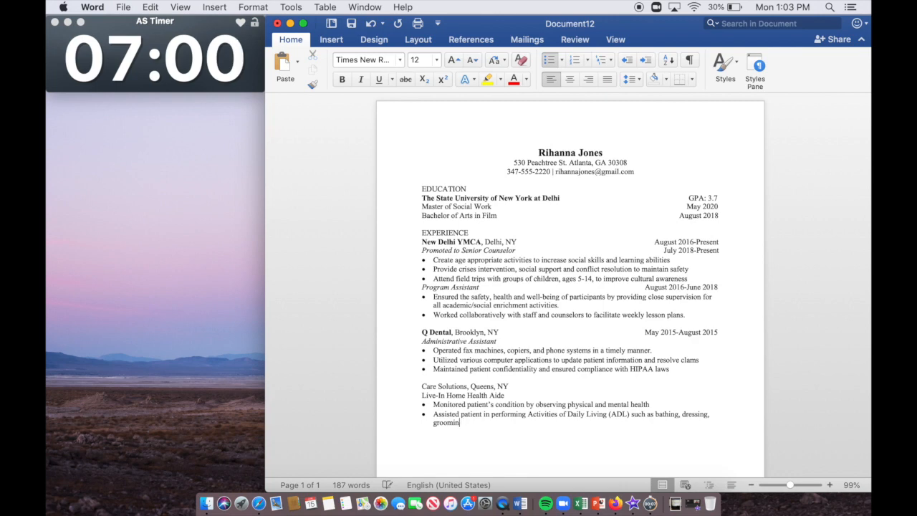
key(BackSpace)
key(BackSpace)
text(g, feeding)
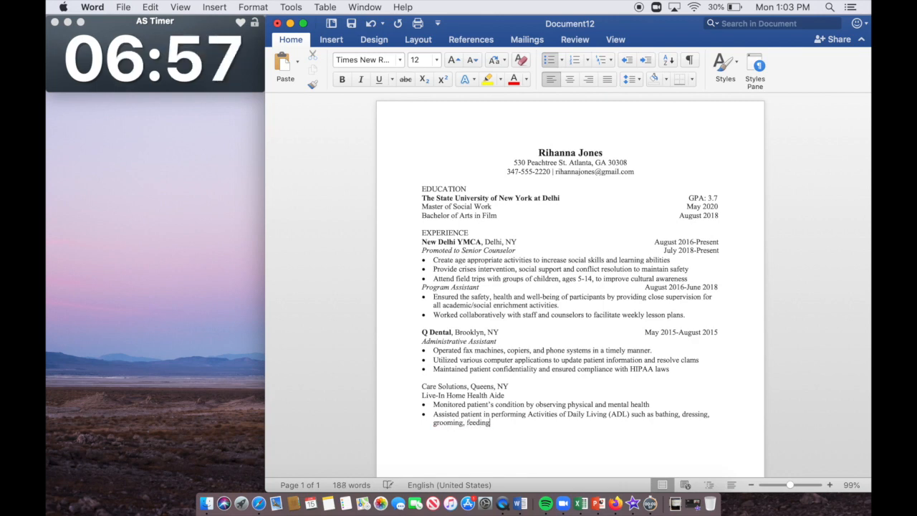
text(, transferring, et)
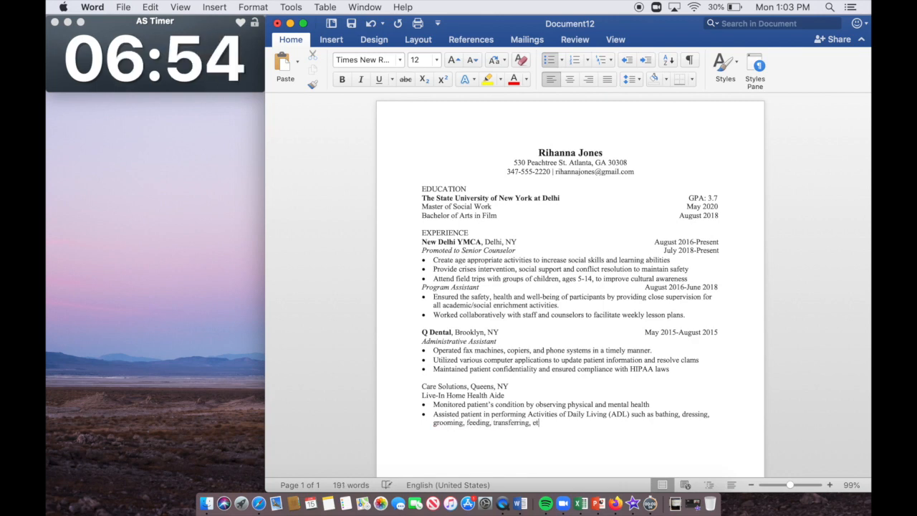
text(c. Preform)
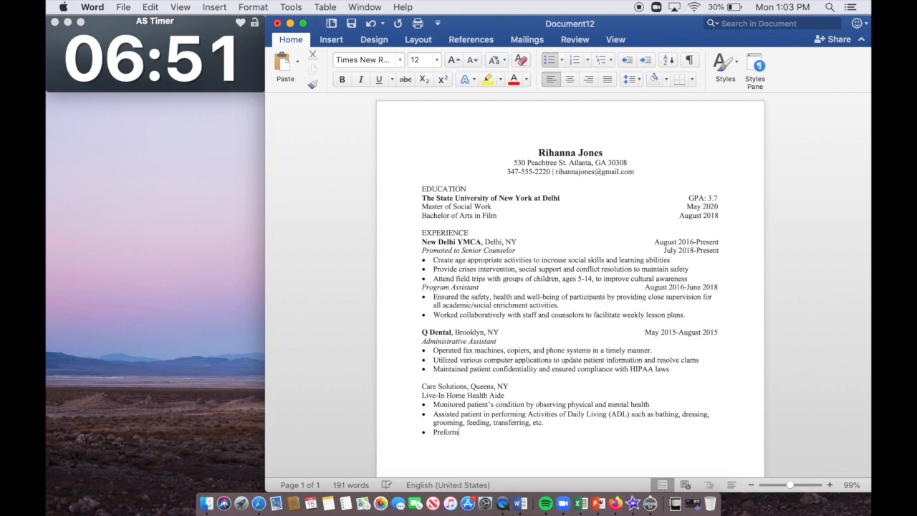
text(rfor)
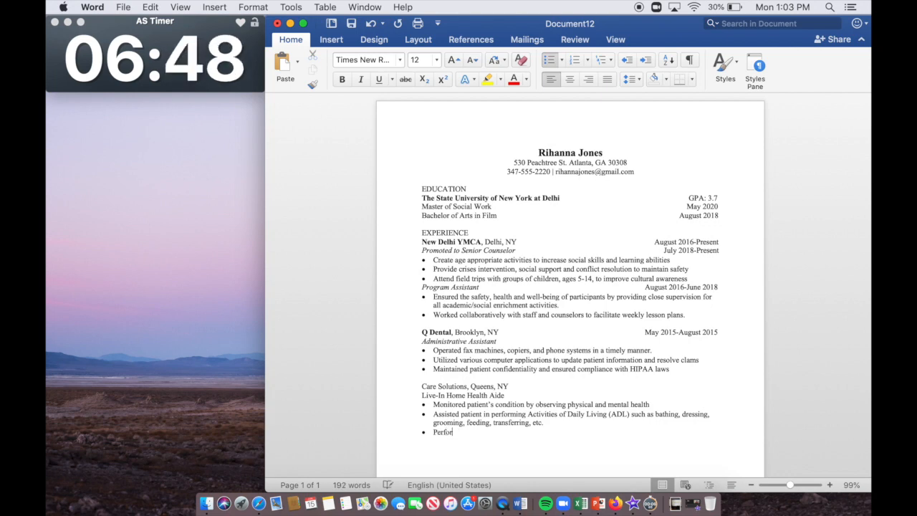
text(med oousekeeping )
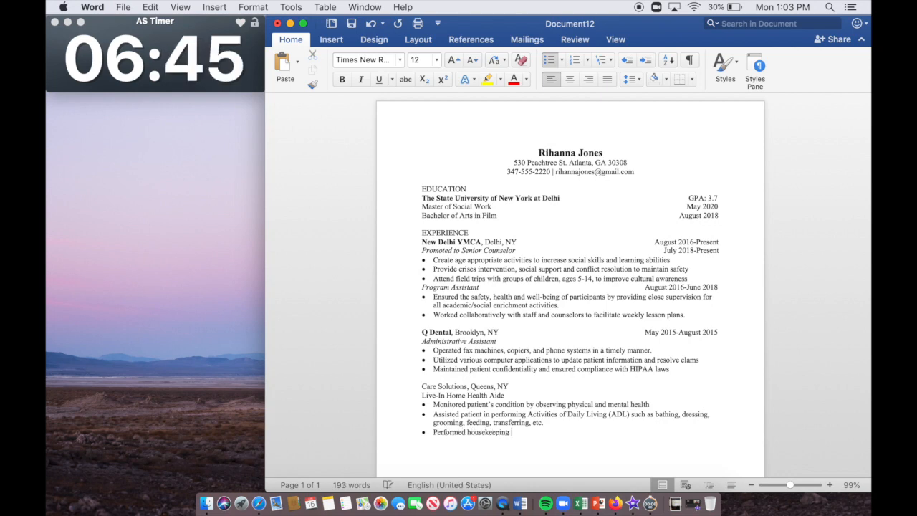
text(and laundry service)
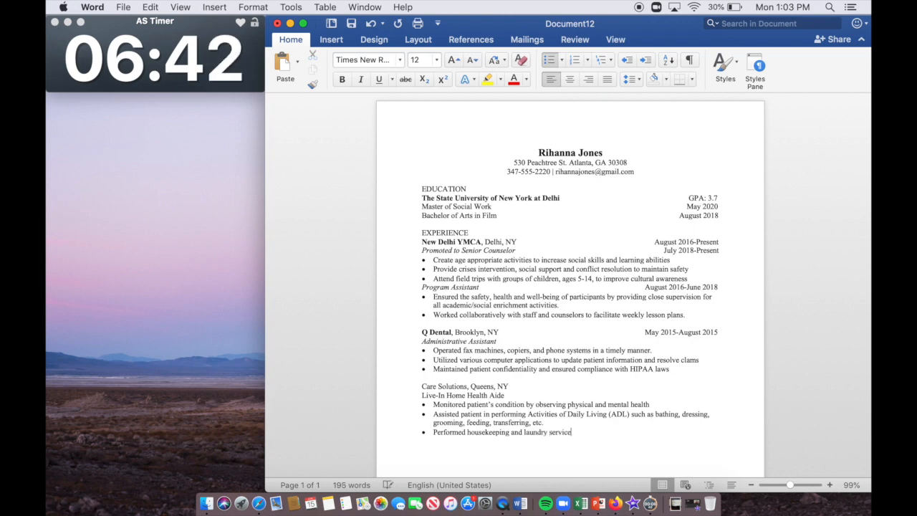
text(s to ensure c)
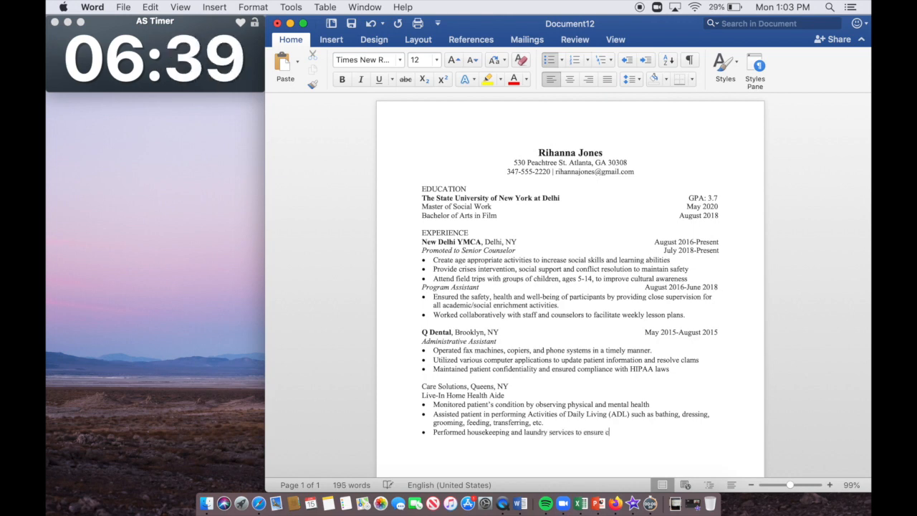
text(leanliness)
key(Return)
text(Pre)
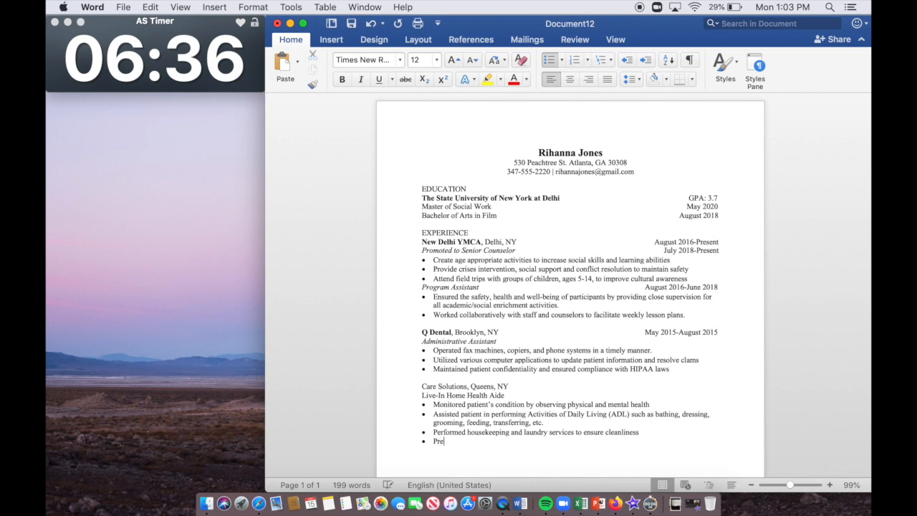
text(pared nutritious )
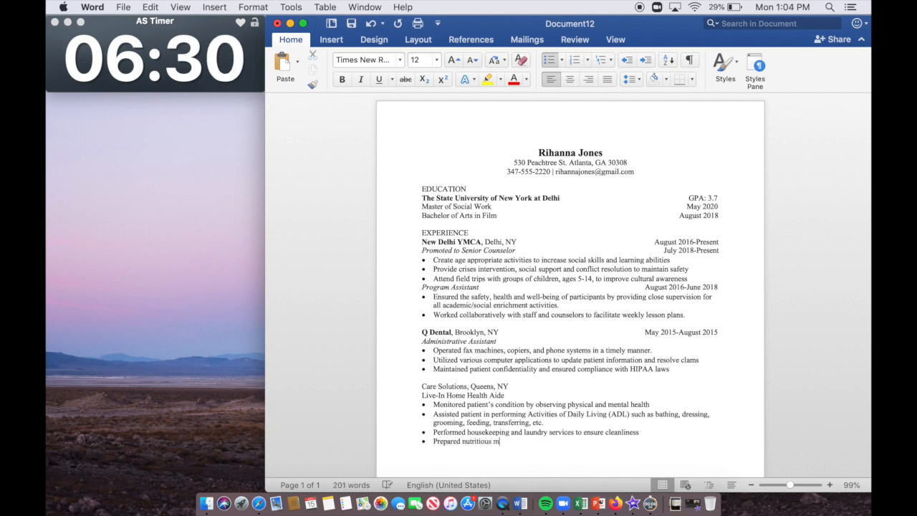
text(meals daily in ac)
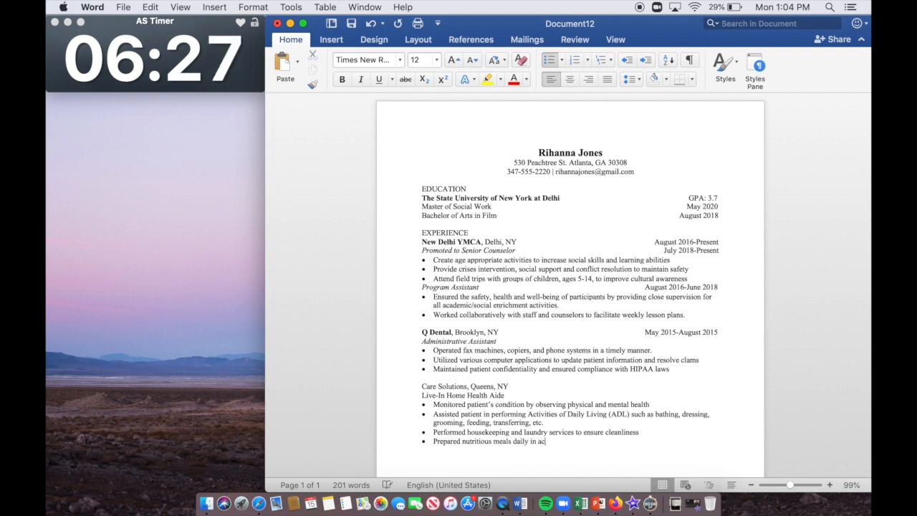
text(cordance to clien't )
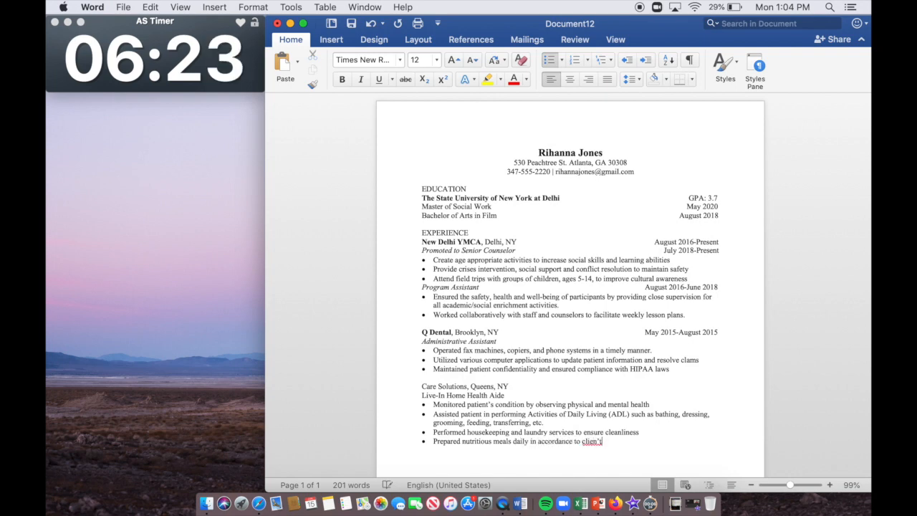
text(s deitary requireme)
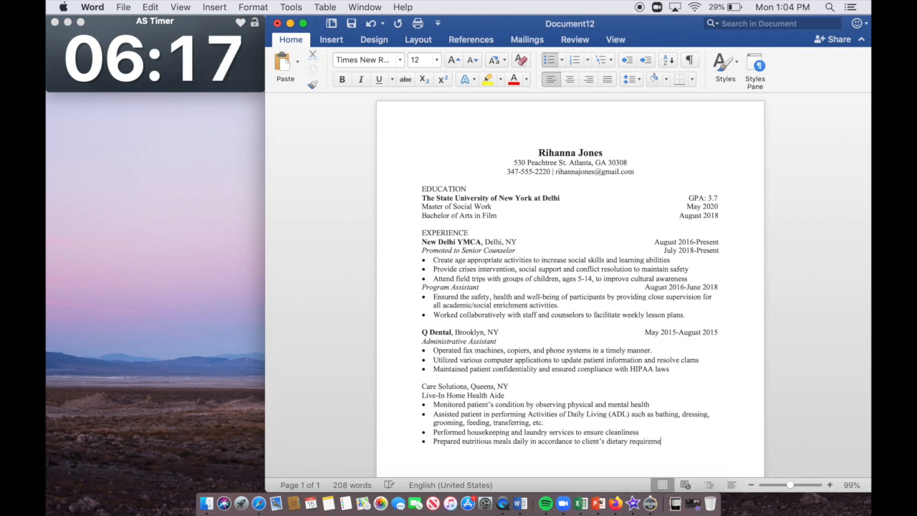
Step: Bold Care Solutions and italicize the Live-In Home Health Aide title
double_click(439, 386)
drag(438, 388, 421, 388)
click(342, 80)
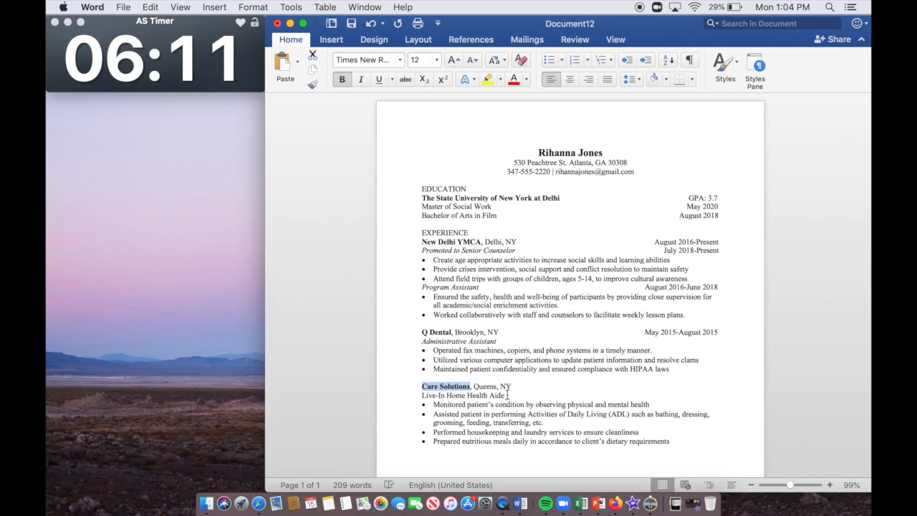
drag(507, 395, 412, 395)
click(360, 79)
Step: Add June 2014-August 2014 aligned to the right margin of the Care Solutions line
click(582, 387)
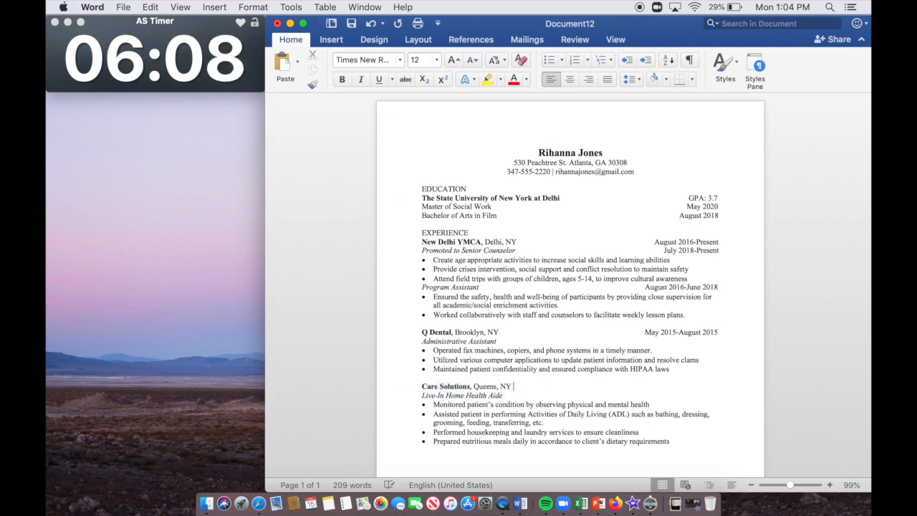
key(Tab)
key(Tab)
key(Tab)
key(Tab)
key(Tab)
text(June)
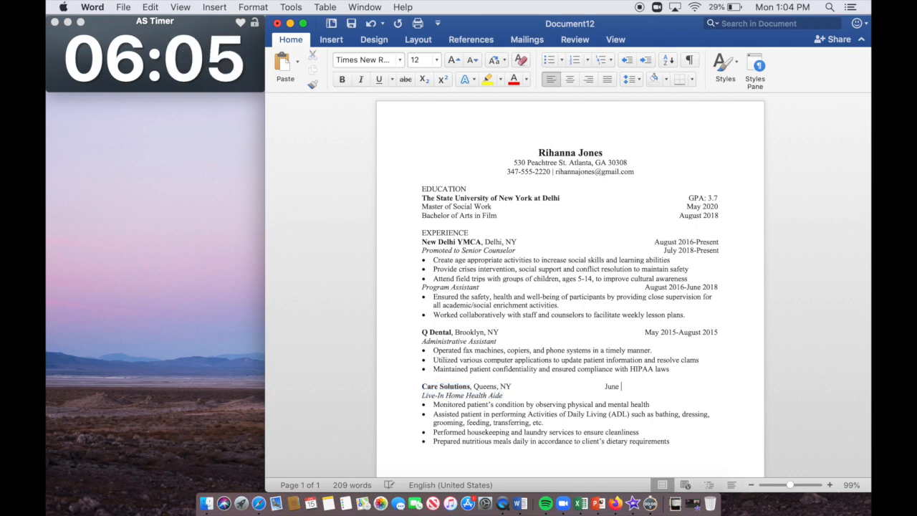
text( 2014-Aug)
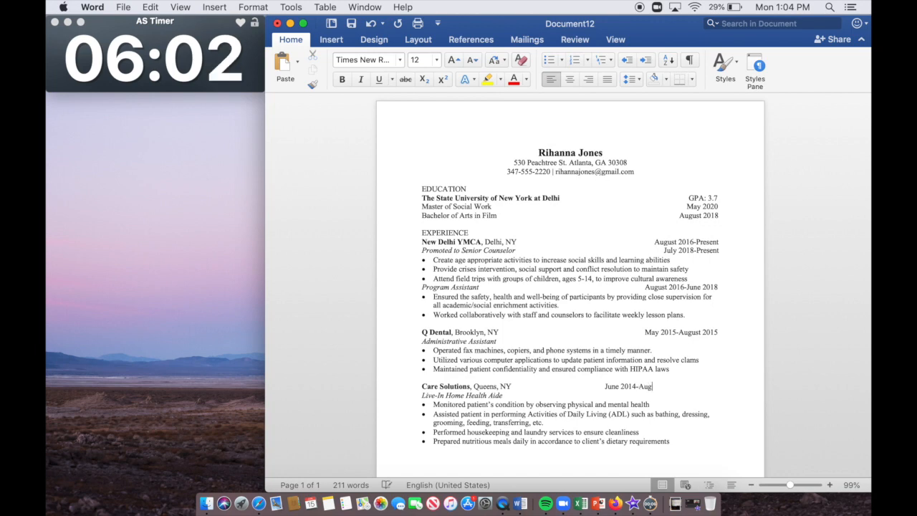
text(ust 2014)
click(604, 387)
key(Tab)
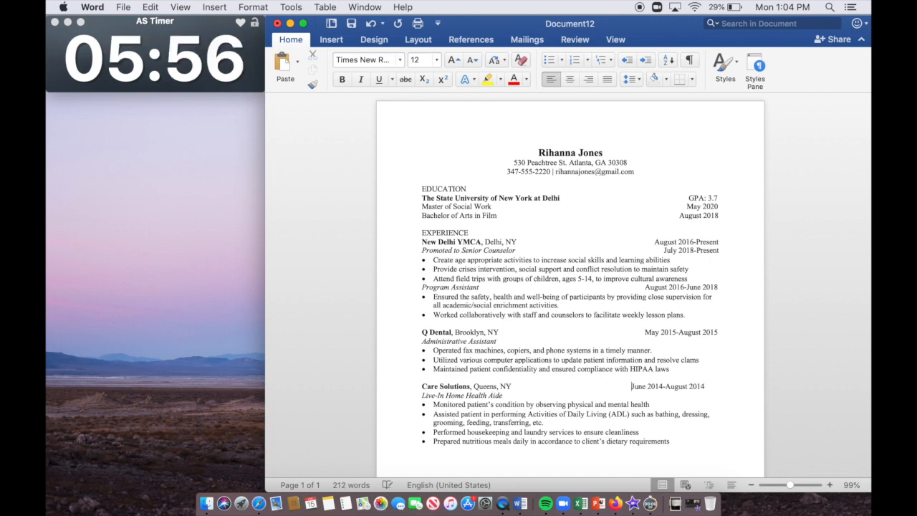
key(BackSpace)
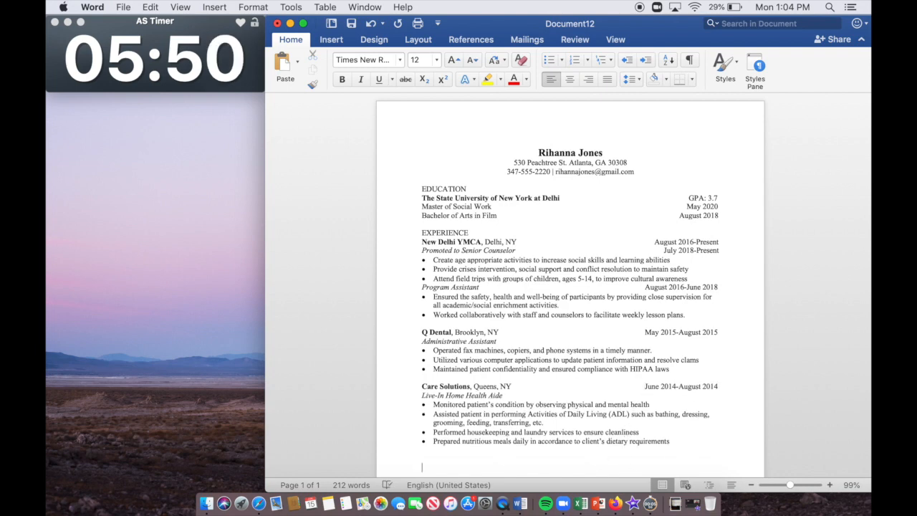
Step: Add the EXTRACURRICULAR ACTIVITIES section heading
text(EXTRACIRRICU)
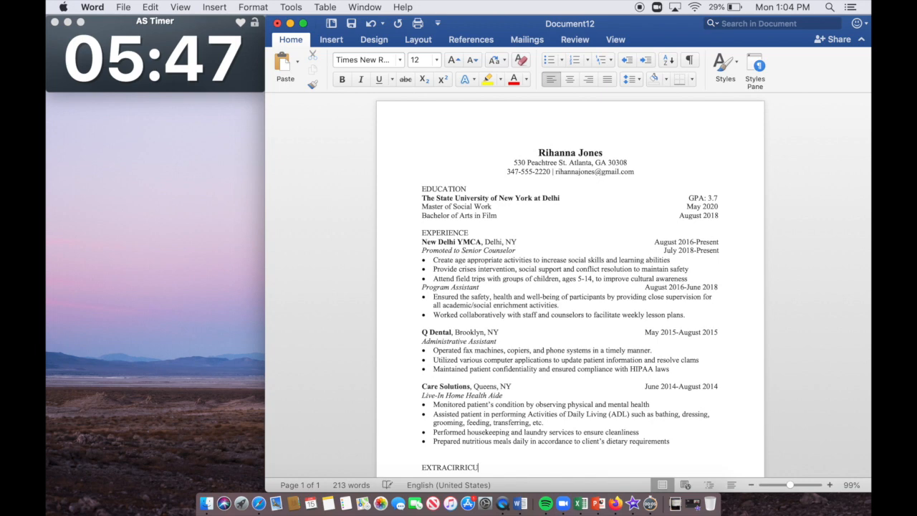
text(LAR ACTIVITIES)
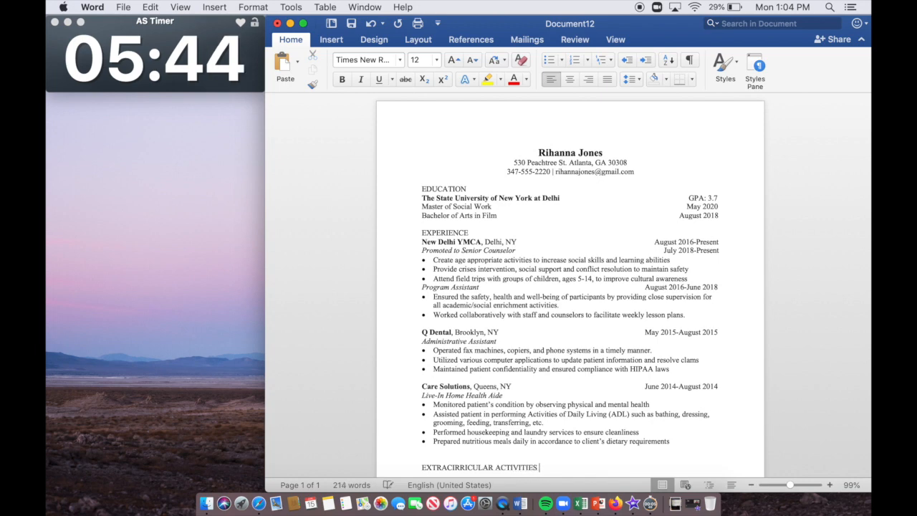
key(Return)
click(478, 443)
key(BackSpace)
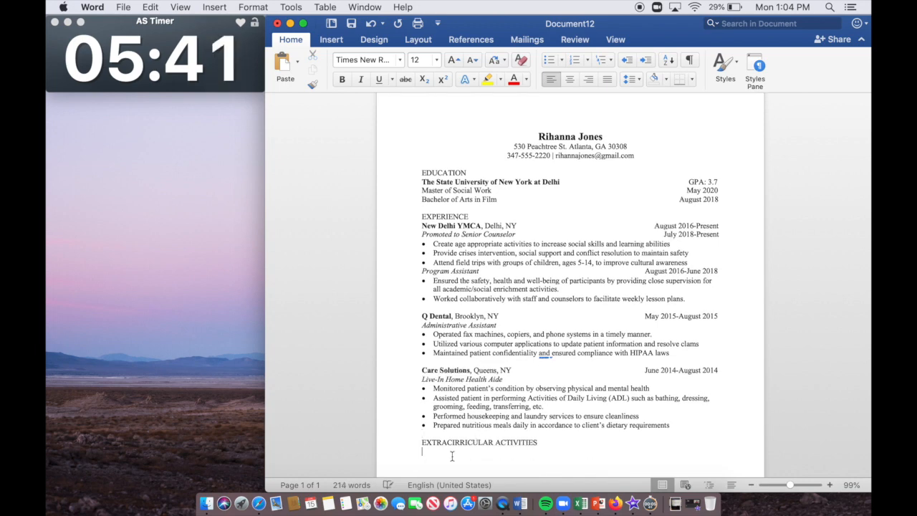
Step: Enter Volleyball Team, Clarkson High School with the Team Member role, and start a bullet
text(Volleyball Team)
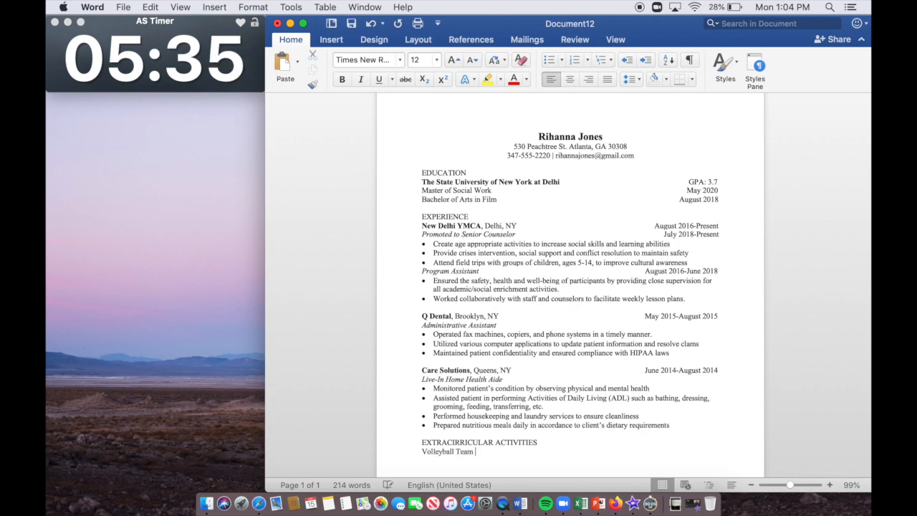
text(, Clarkson High School)
key(Return)
text(Team Member)
key(Return)
click(549, 60)
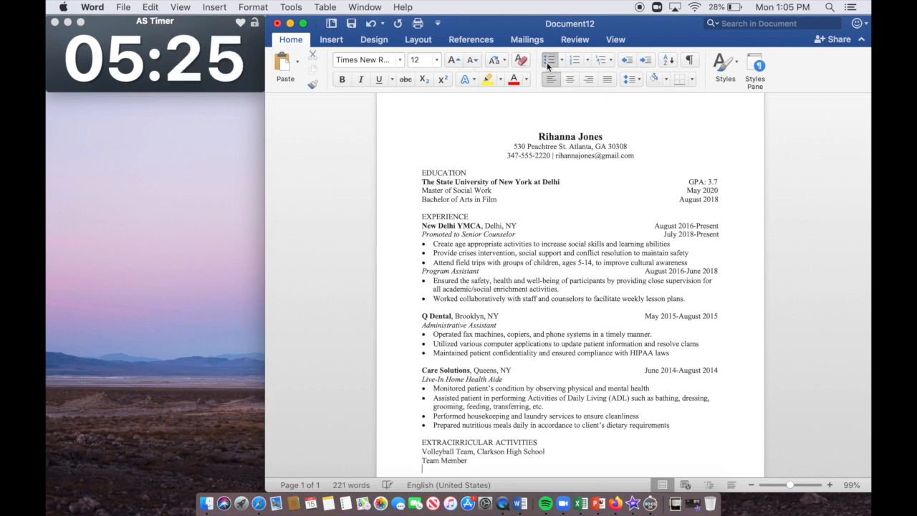
Step: Add bullets on balancing a full academic load with practices and developing team-building and leadership activities
text(Strengthen)
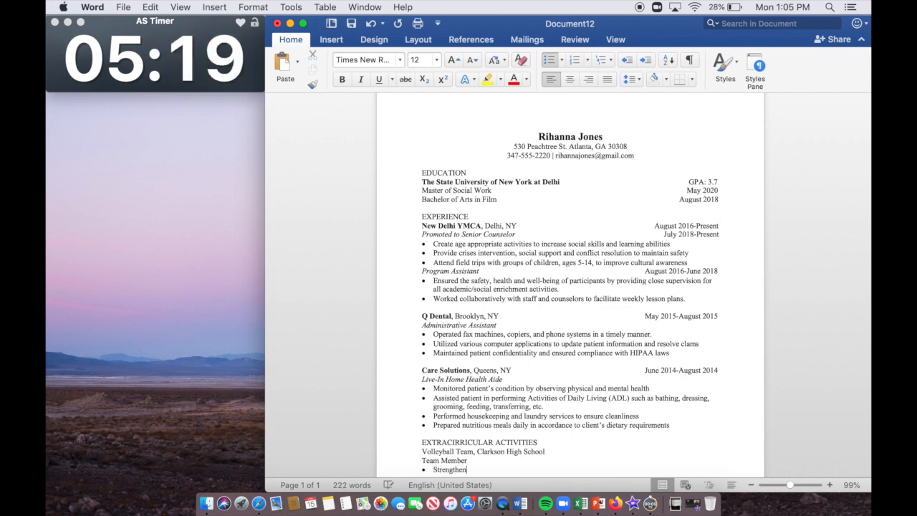
text(ed time management sk)
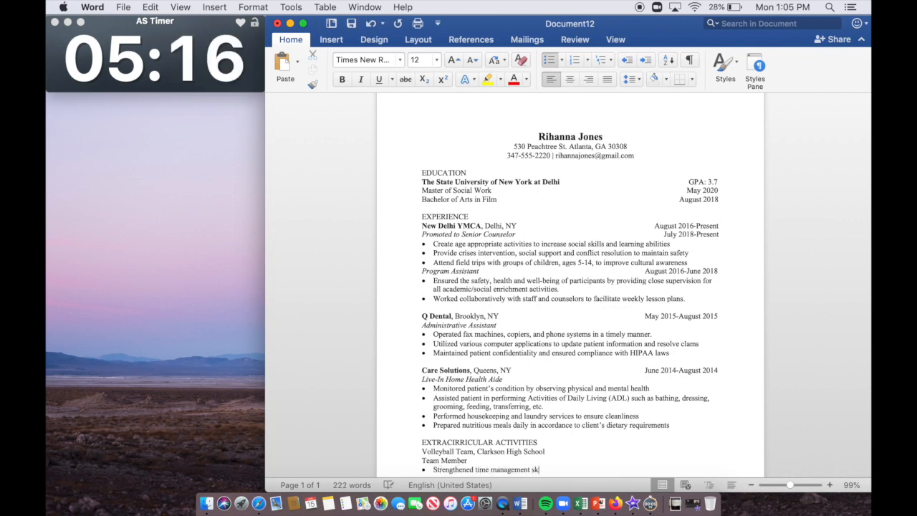
text(ills by balancing a full time)
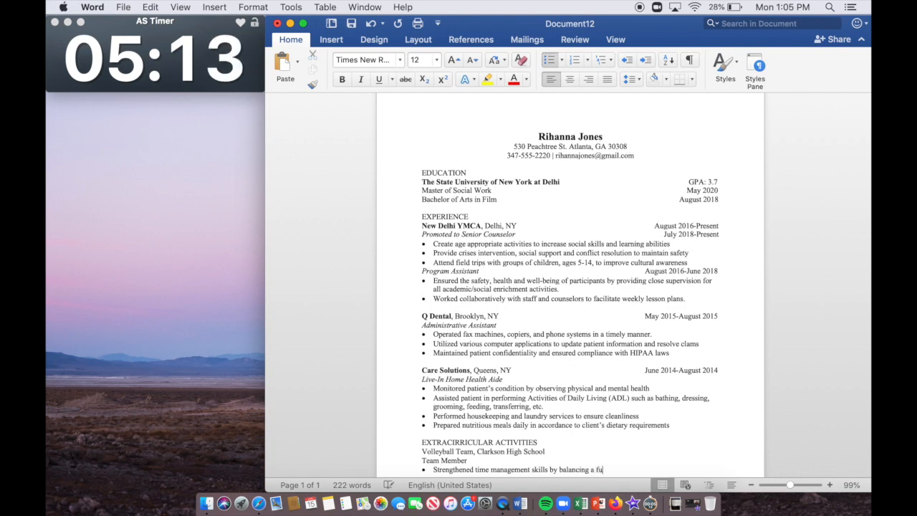
key(BackSpace)
key(BackSpace)
key(BackSpace)
key(BackSpace)
text(aca)
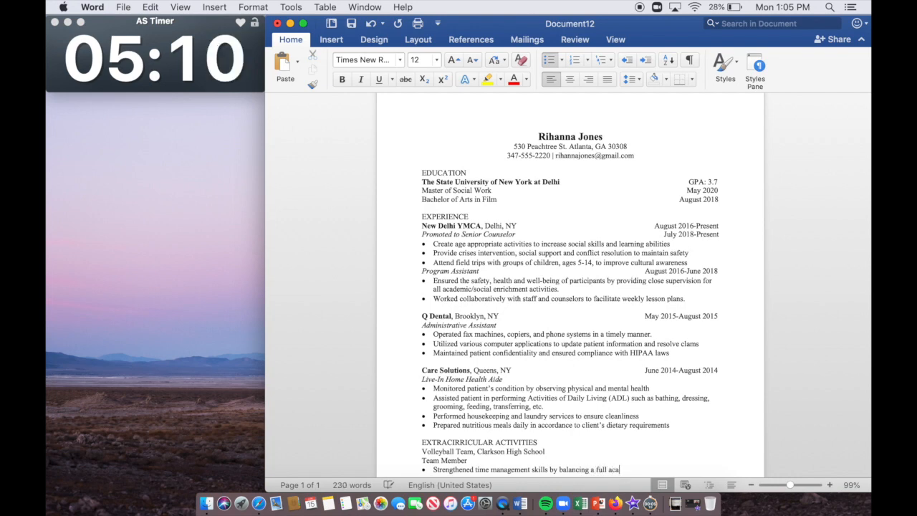
text(demic course load with pract)
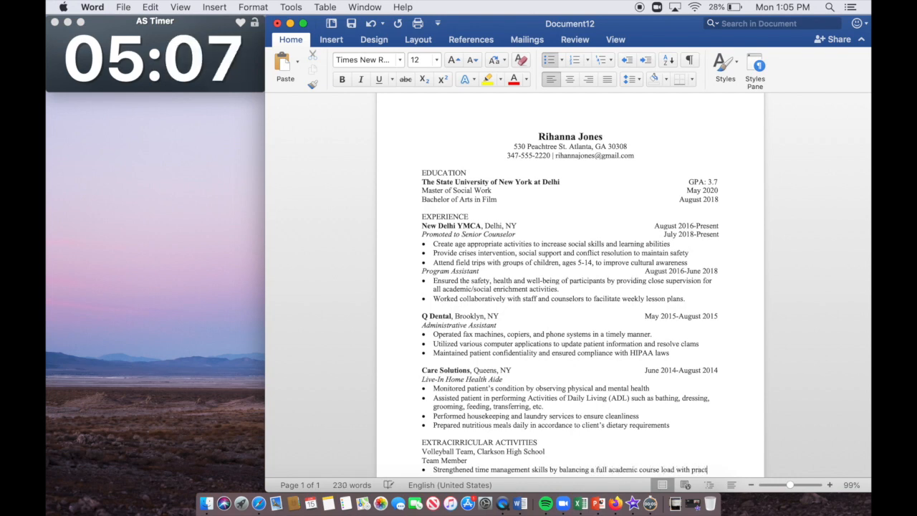
text(ices, me)
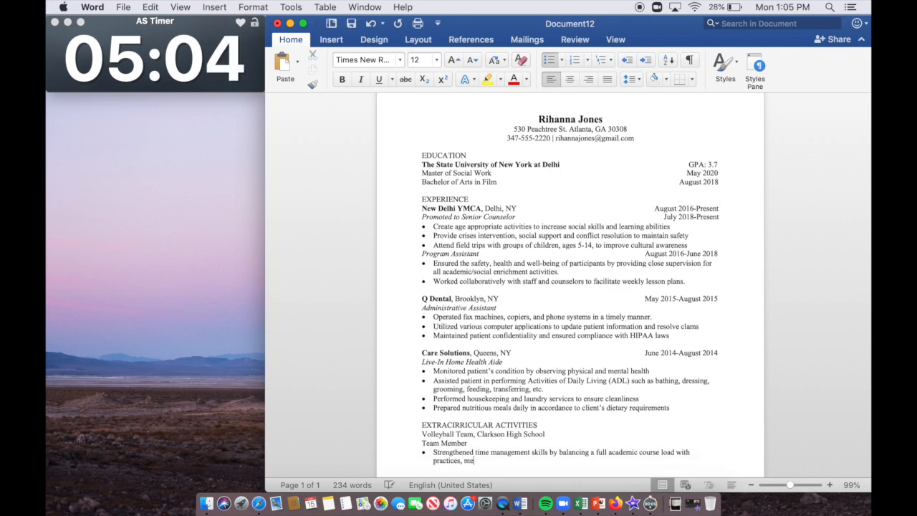
text(etings, trainings,)
key(BackSpace)
text(s, events, etc.)
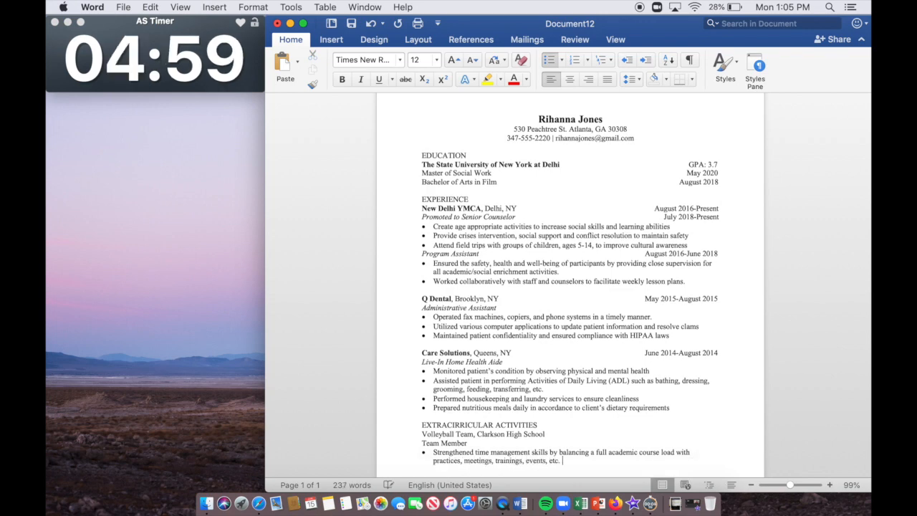
key(Return)
text(Developed tea)
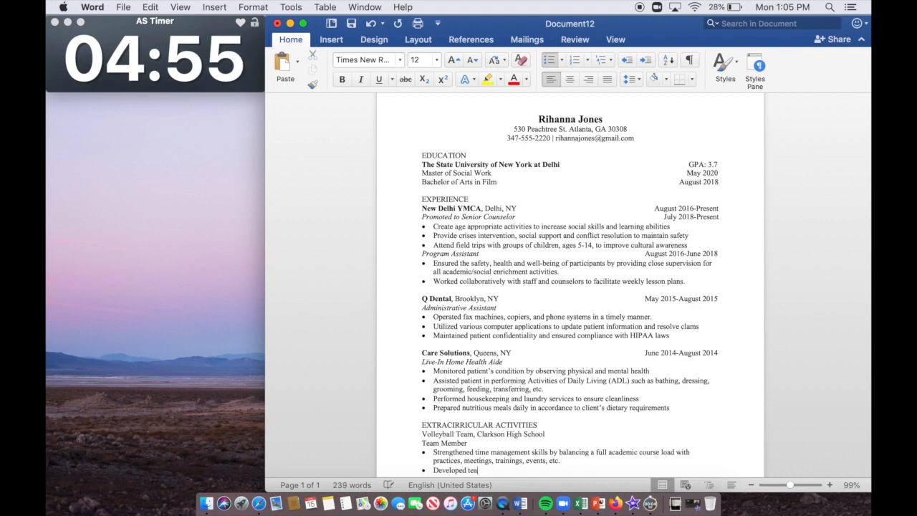
text(m-building and leade)
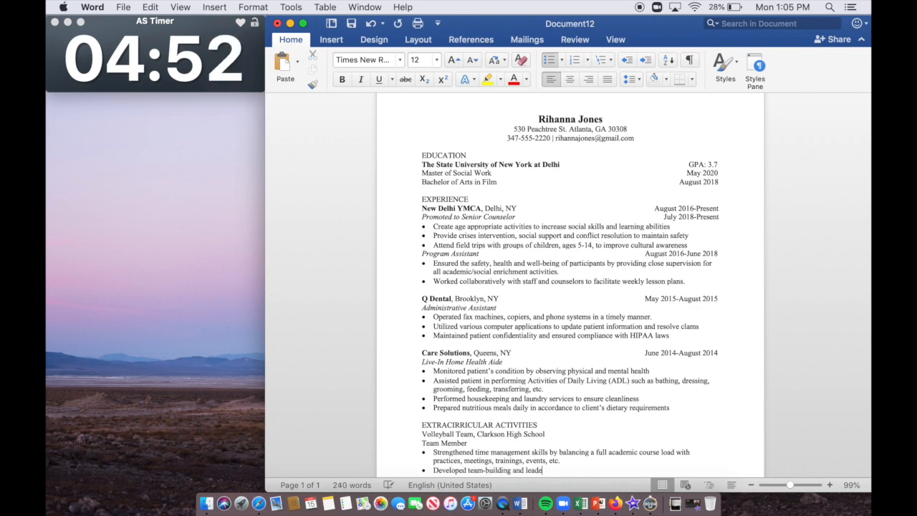
text(rship acgtivities to promote camad)
text(adrie)
Step: Fix 'camaraderie', add the Appointed to Captain role line, and start an aligned bullet
key(BackSpace)
key(BackSpace)
key(BackSpace)
text(raderie)
key(Return)
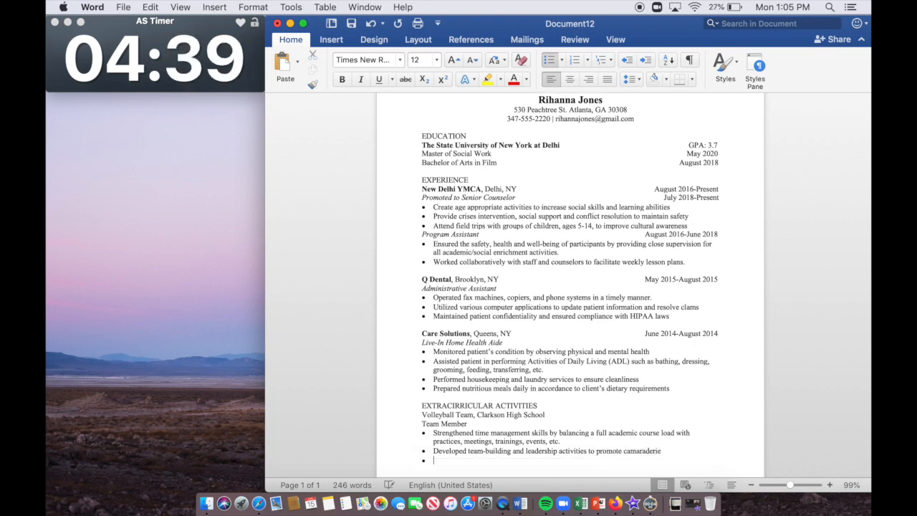
key(Return)
text(Cap)
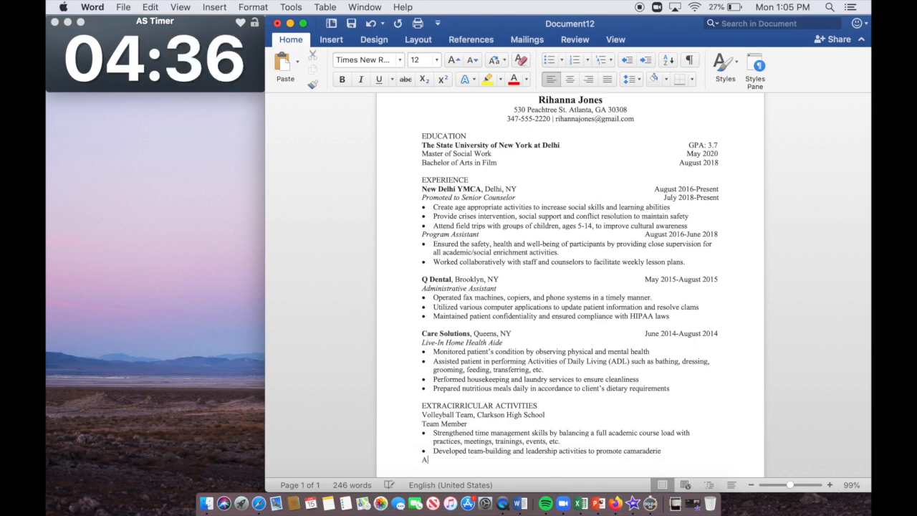
text(tain )
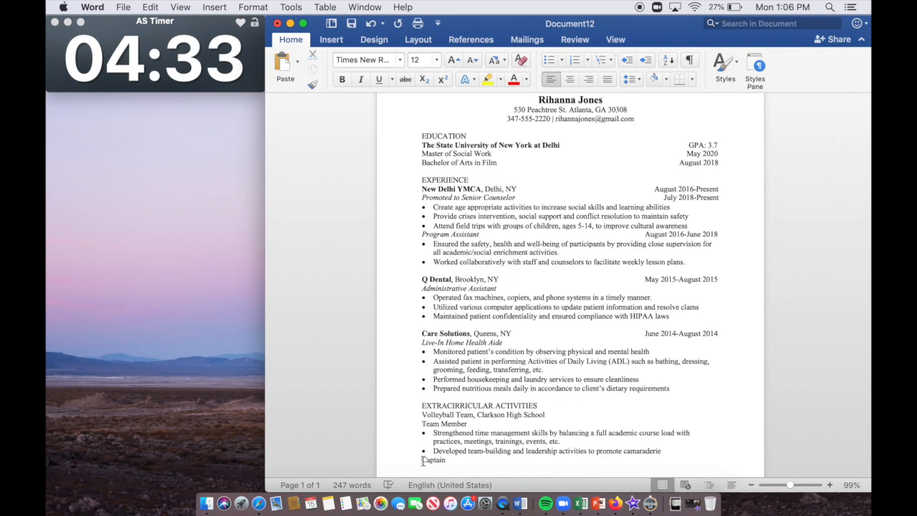
text(pointed to)
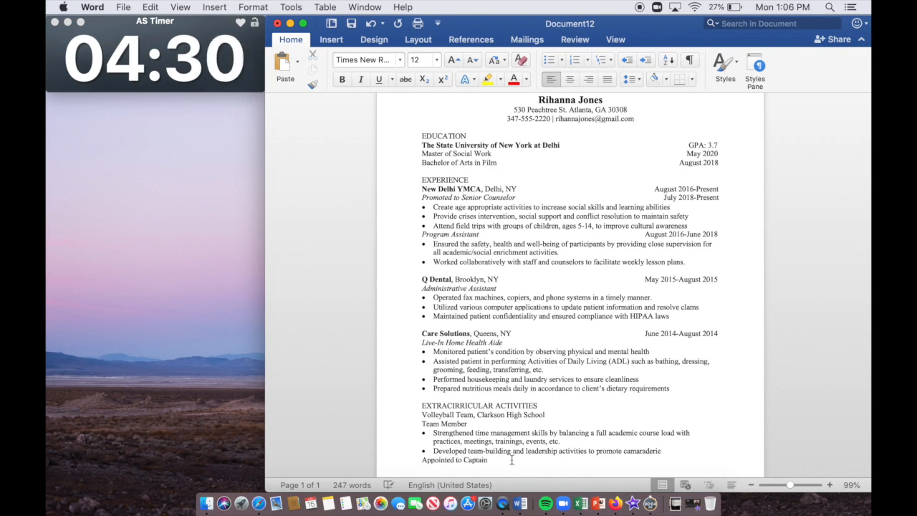
click(549, 60)
click(627, 61)
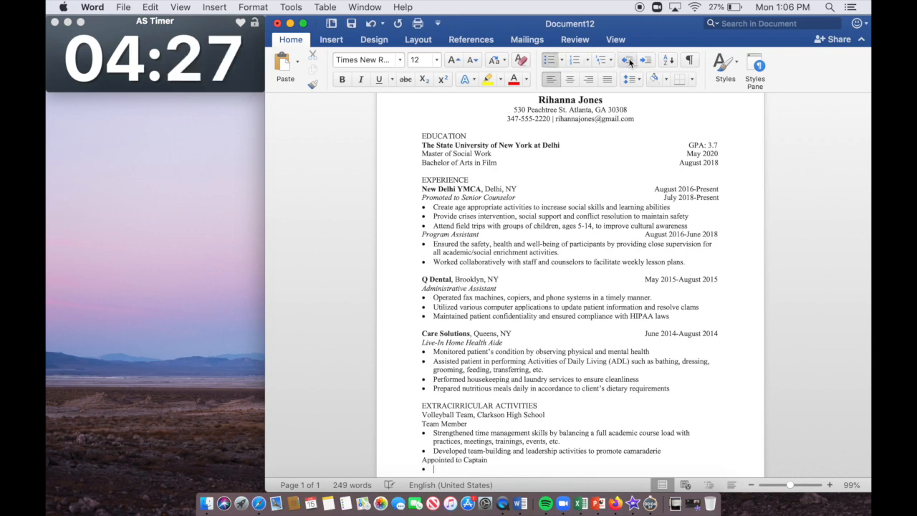
Step: Add bullets on mediating coach and team concerns and increasing Facebook views by 86%
text(Communicated )
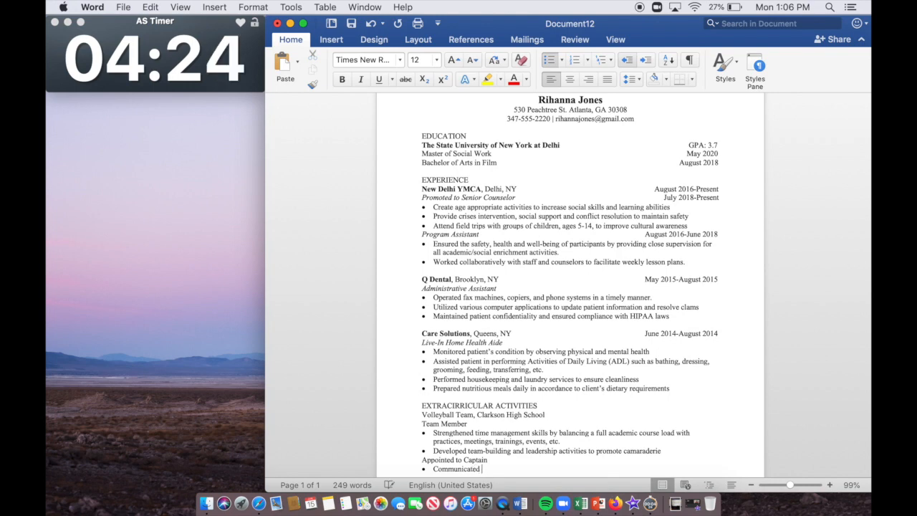
text(with coaches and team)
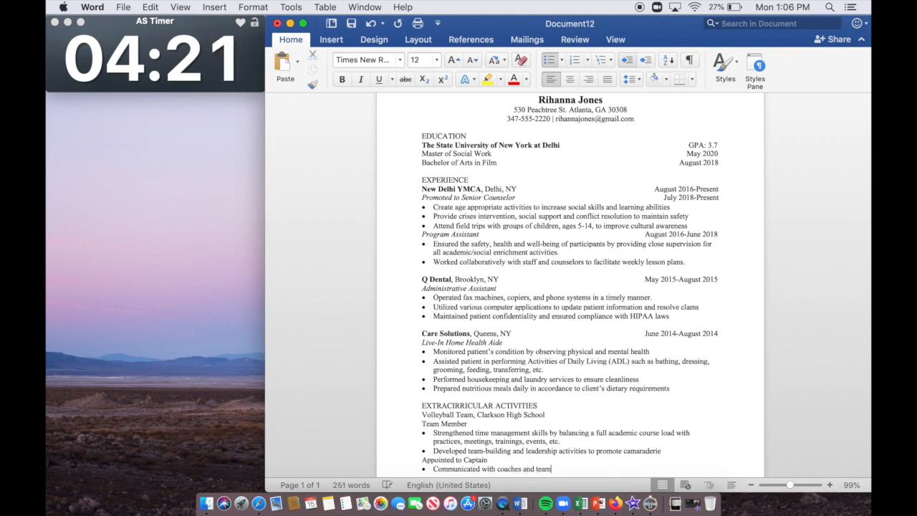
text( members to mediate need)
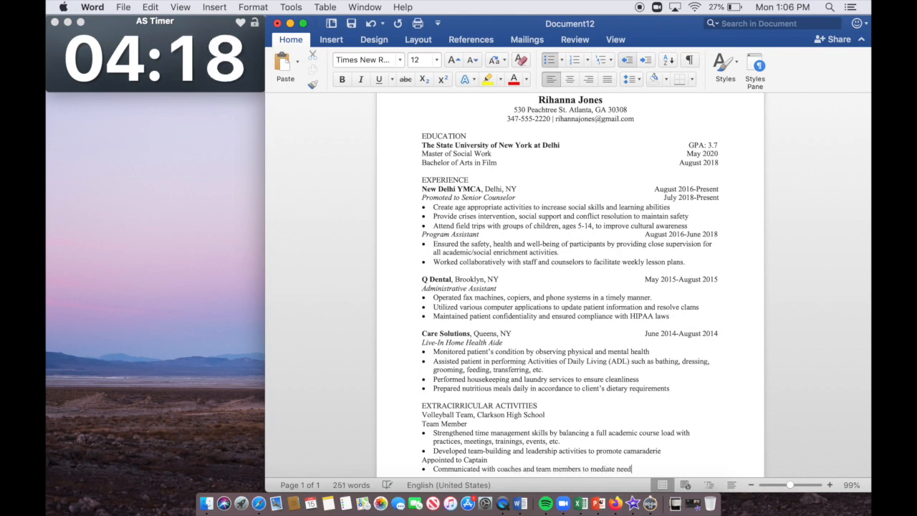
text(s and concerns)
key(Return)
text(Recruited)
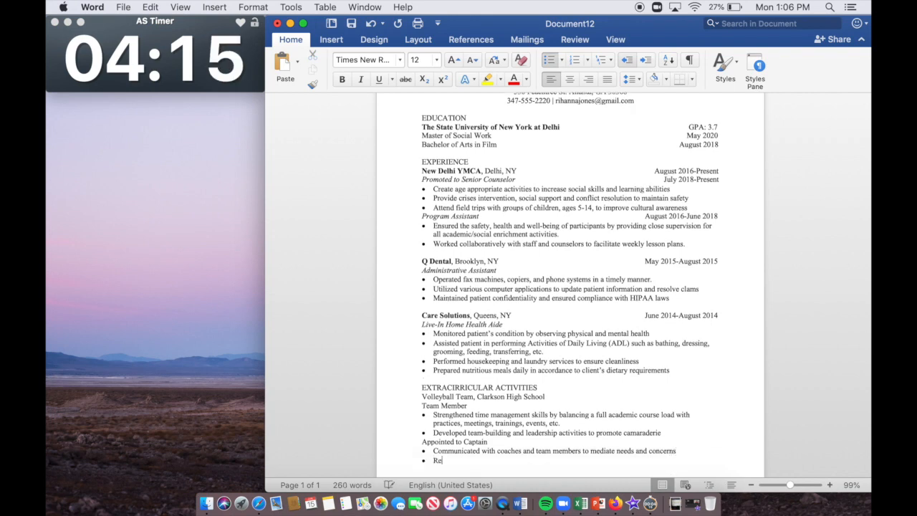
key(BackSpace)
key(BackSpace)
key(BackSpace)
key(BackSpace)
key(BackSpace)
text(vitalized team’)
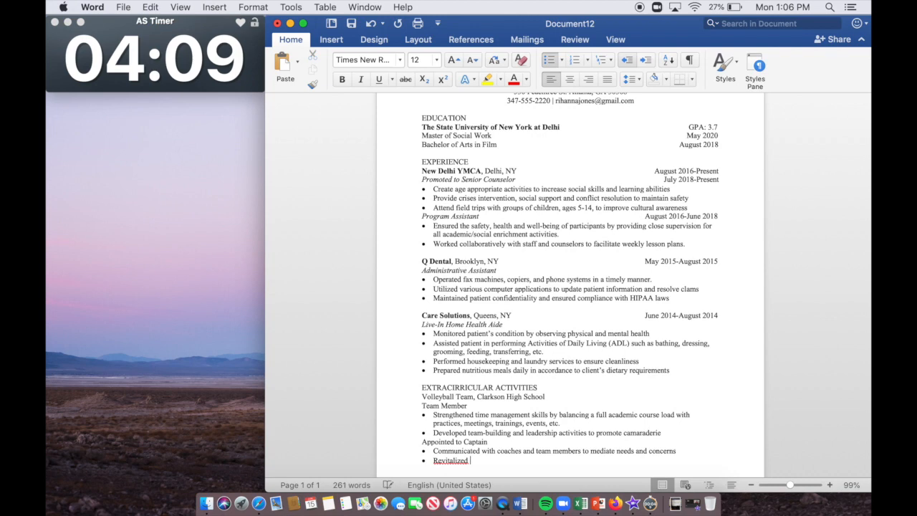
text(s)
key(BackSpace)
text('s socia)
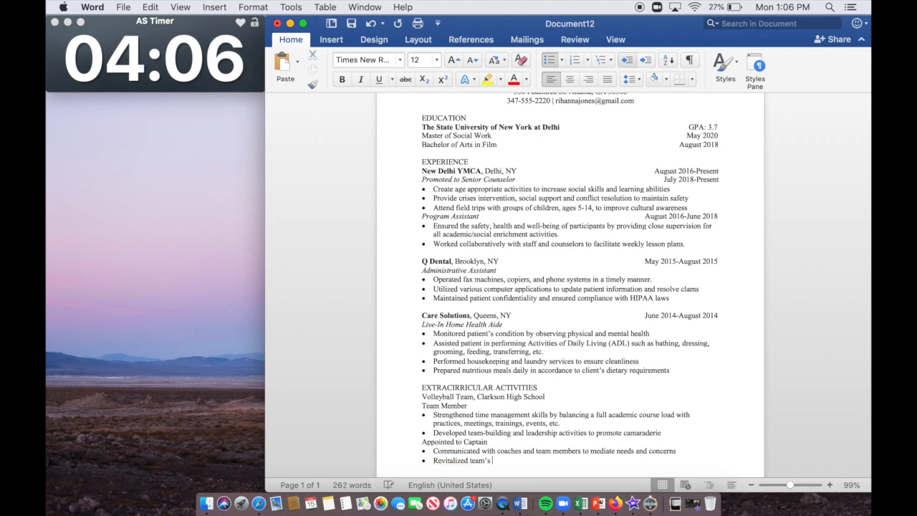
text(l media acco)
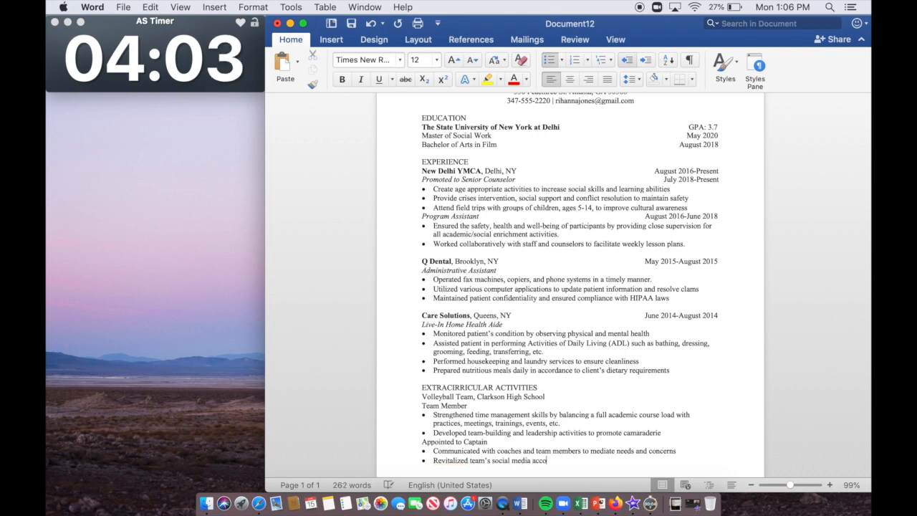
text(nt and increase F)
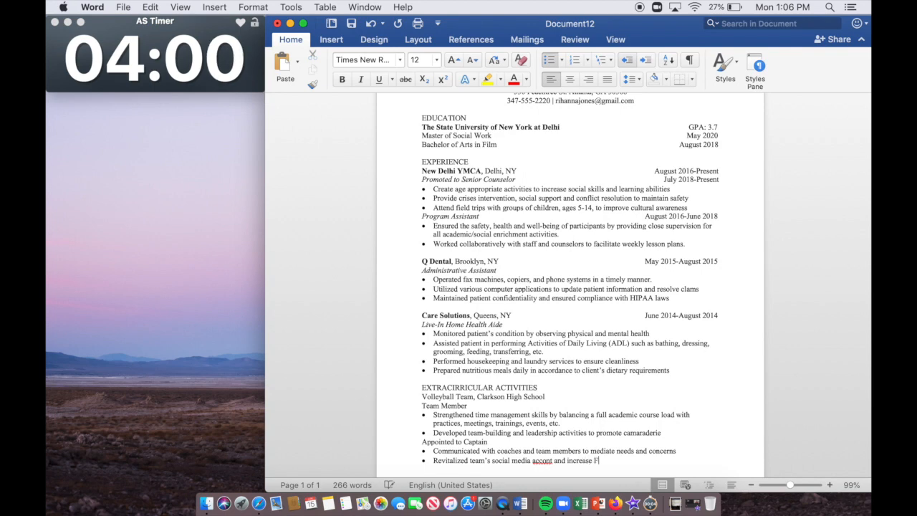
key(BackSpace)
key(BackSpace)
text(d Faceboo)
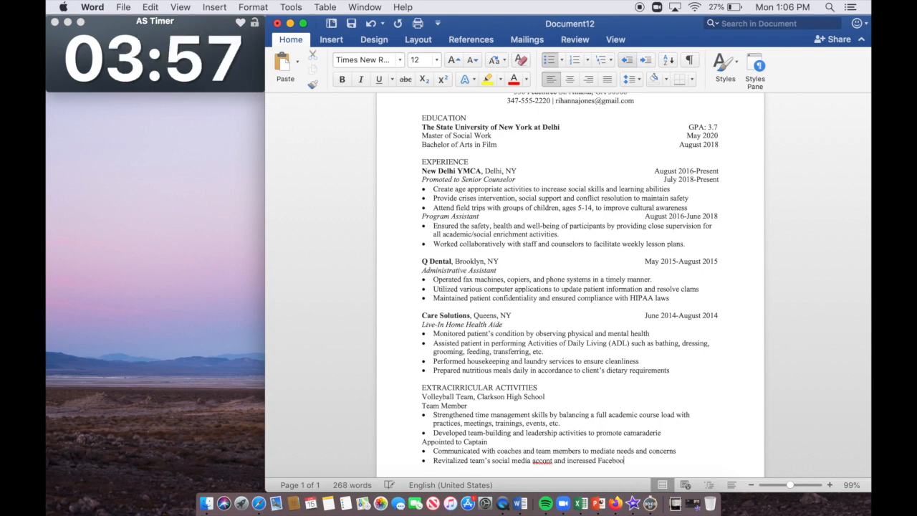
text(k views by 86)
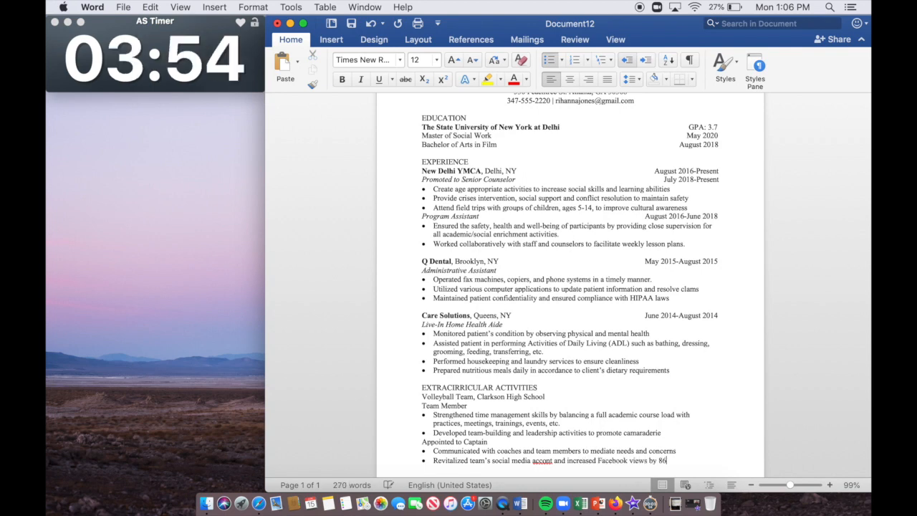
text(%)
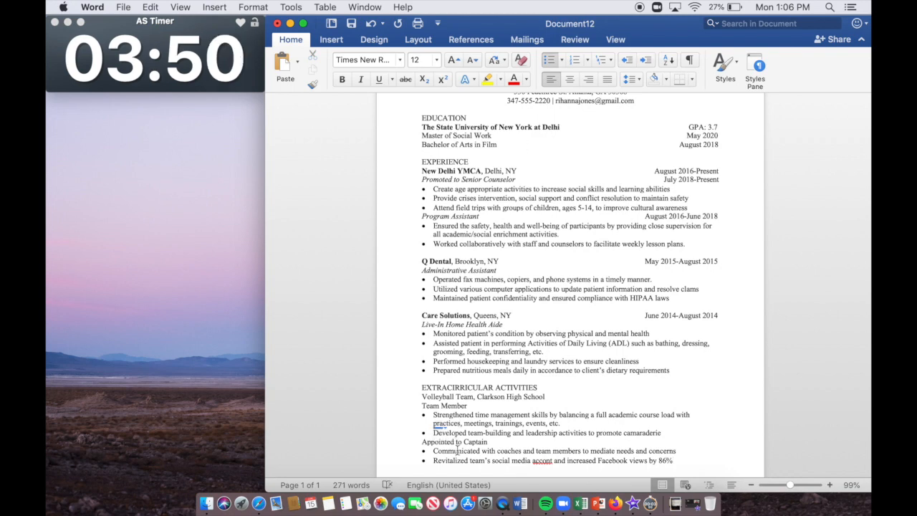
Step: Correct 'accont' to 'account', bold Volleyball Team, and italicize Appointed to Captain
right_click(545, 460)
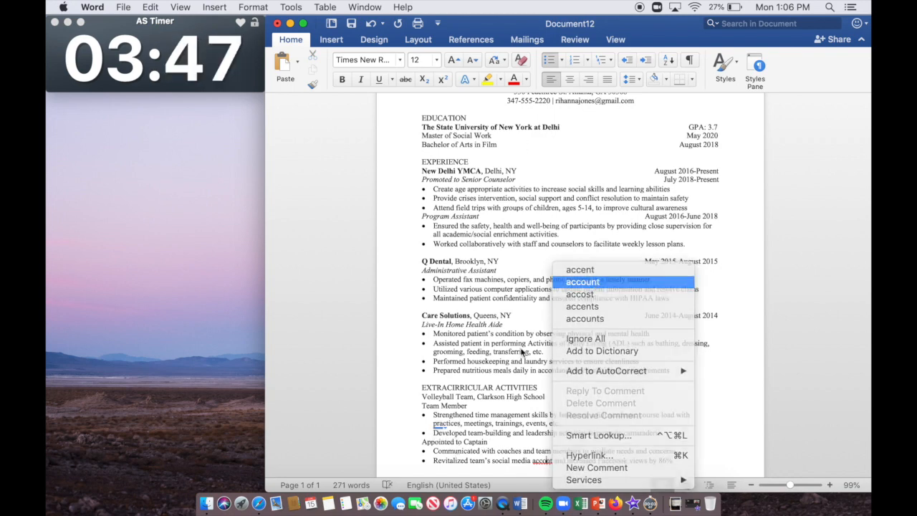
click(582, 281)
drag(474, 396, 421, 405)
key(super+b)
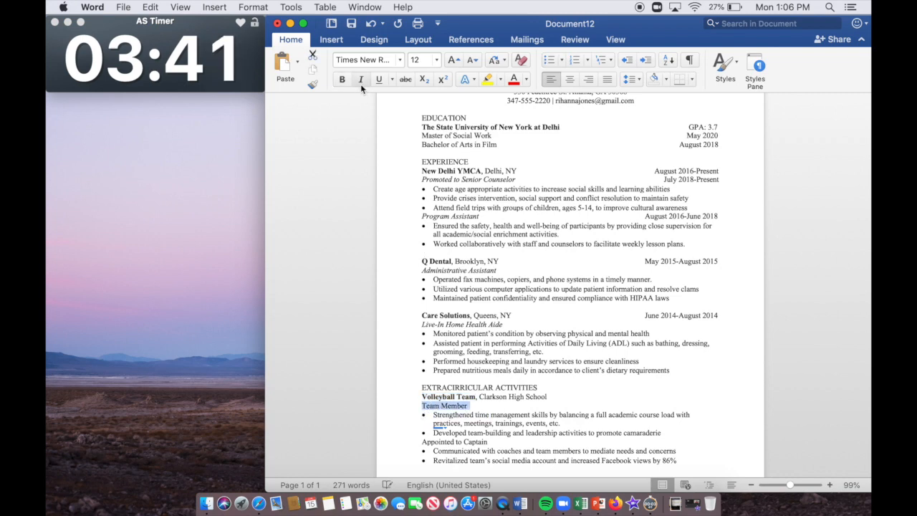
drag(489, 442, 421, 442)
click(361, 79)
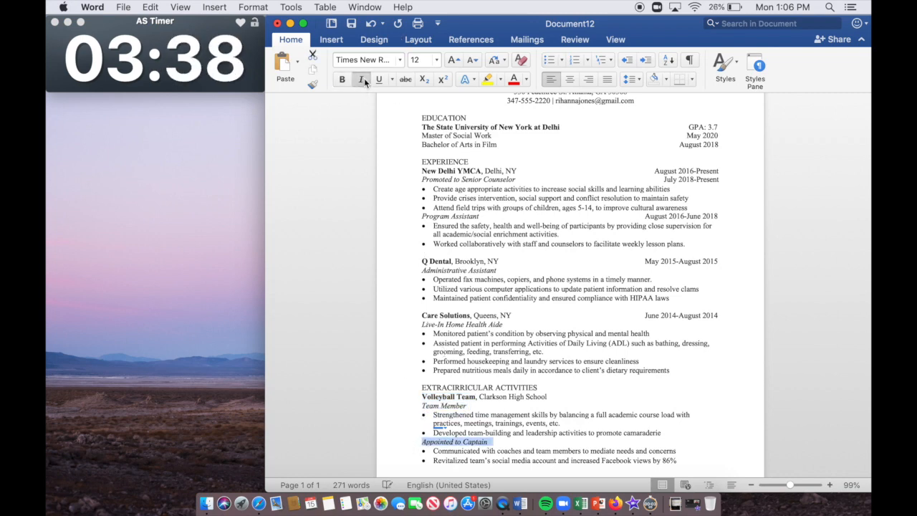
Step: Move the Appointed to Captain line and its two bullets above Team Member
drag(679, 460, 421, 438)
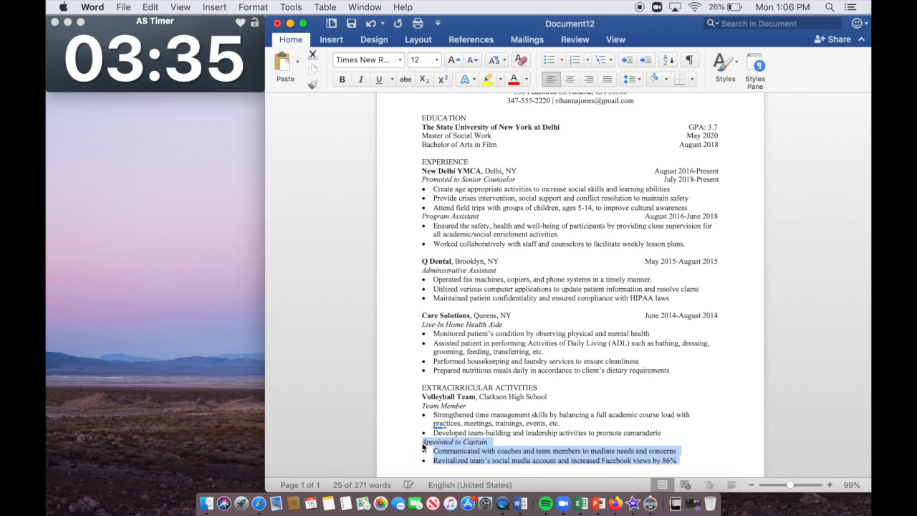
key(BackSpace)
text(Appointed to Captain Communicated with coaches and team members to mediate needs and concerns Revitalized team’s social media account and increased Facebook views by 86%)
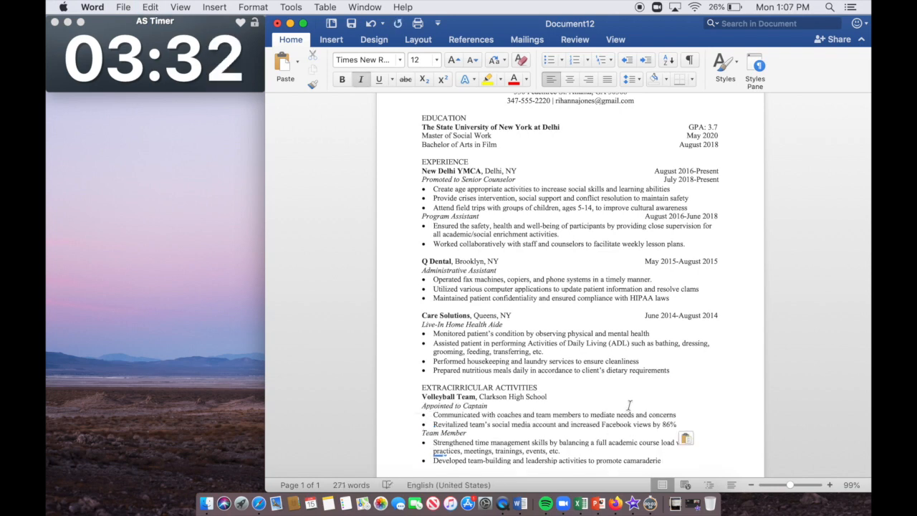
click(360, 78)
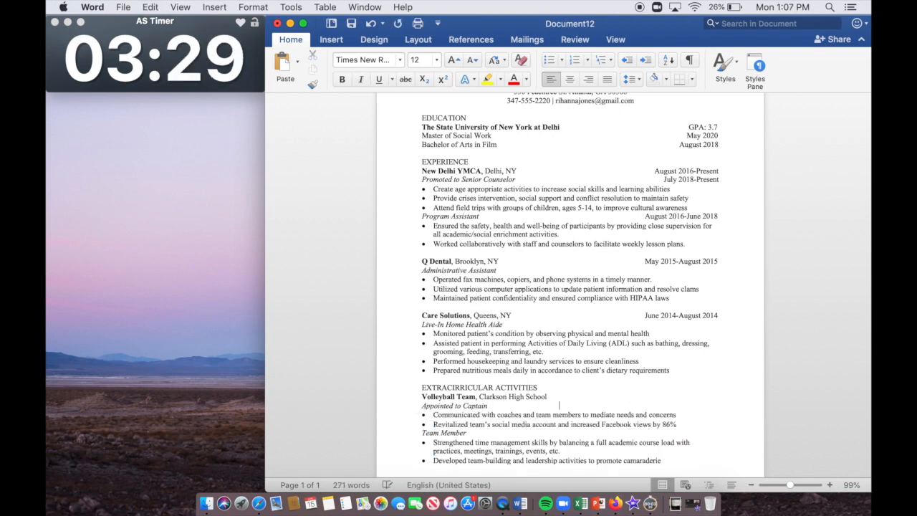
Step: Right-align September 2011-June 2014 for Captain and September 2010-June 2011 for Team Member
text(ptemb)
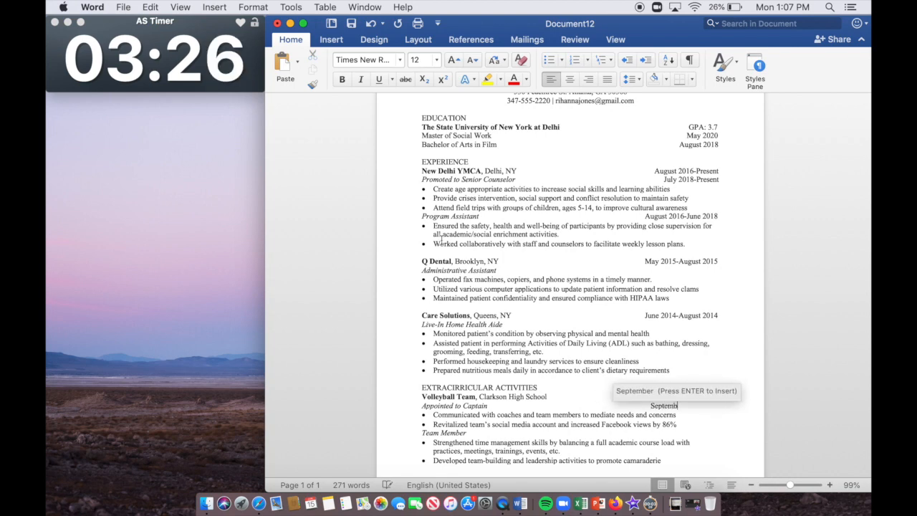
text(er 2011-June 2014)
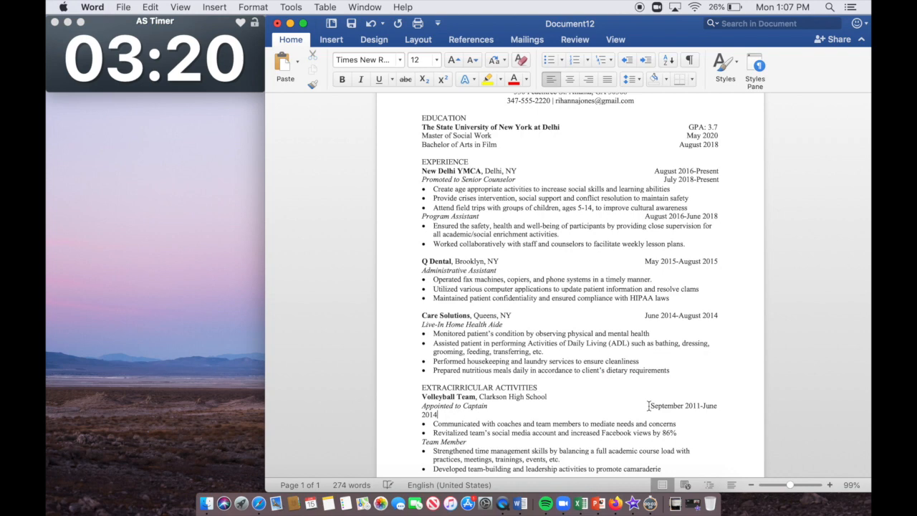
drag(647, 405, 626, 406)
key(BackSpace)
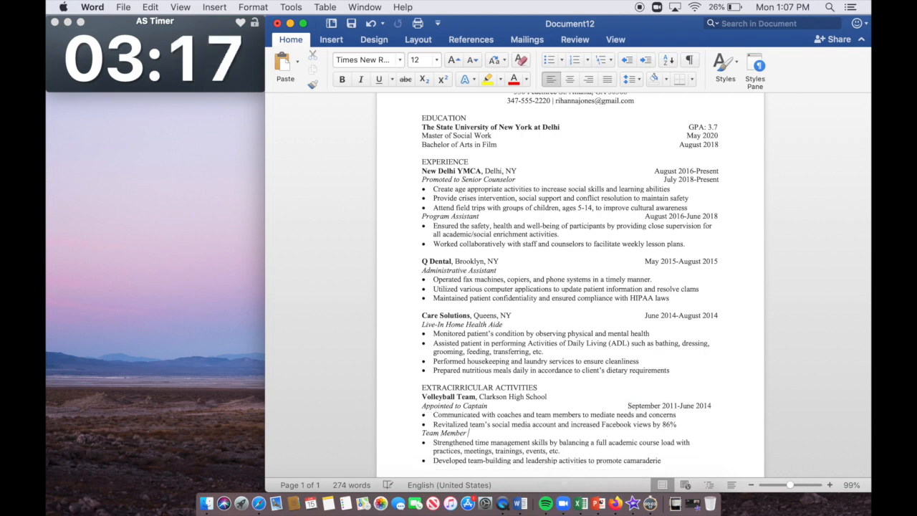
text(Sept)
key(Return)
text(2010-June)
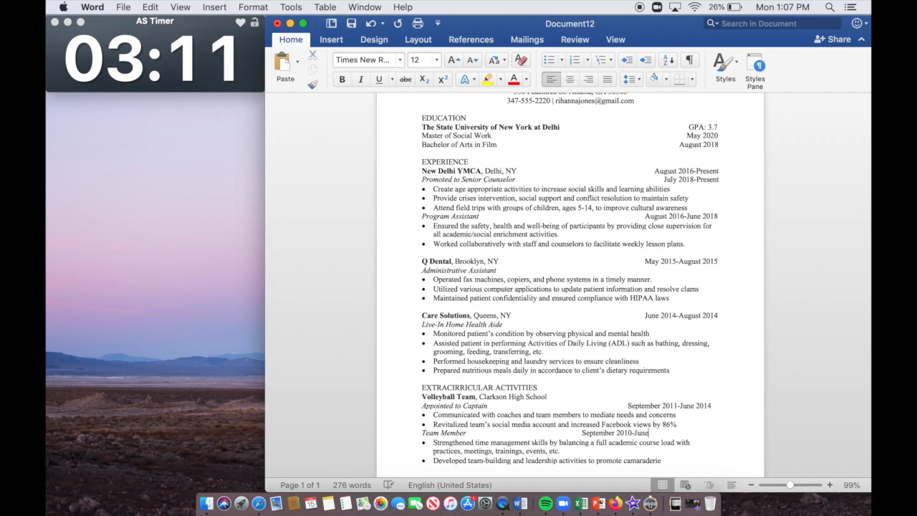
text( 2011)
click(581, 434)
key(Tab)
key(Tab)
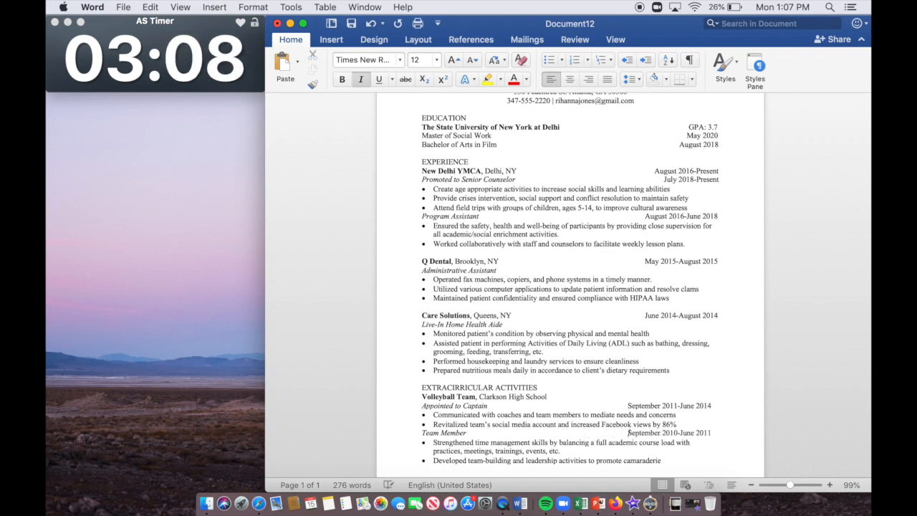
key(BackSpace)
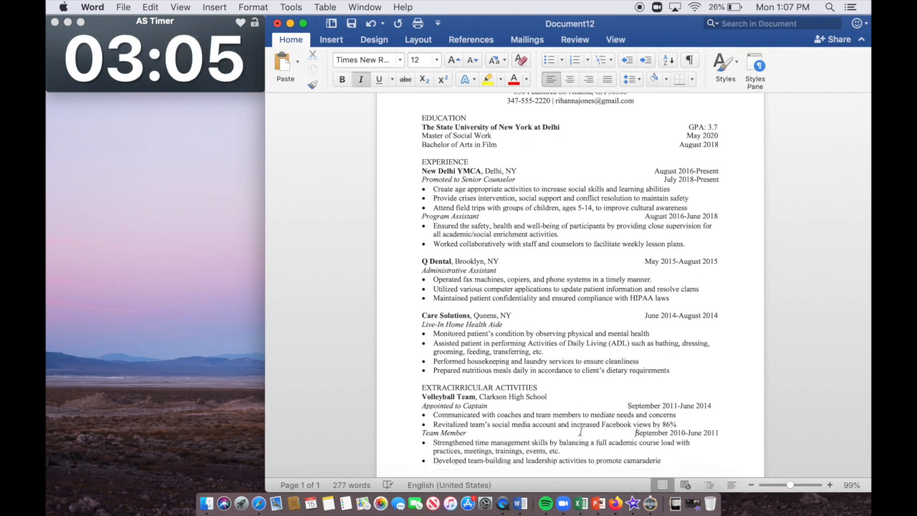
click(629, 407)
key(BackSpace)
drag(421, 387, 662, 469)
Step: Add the SKILLS heading with a Computer: Microsoft Office, Social Media line
scroll(659, 383, down, 2)
click(672, 398)
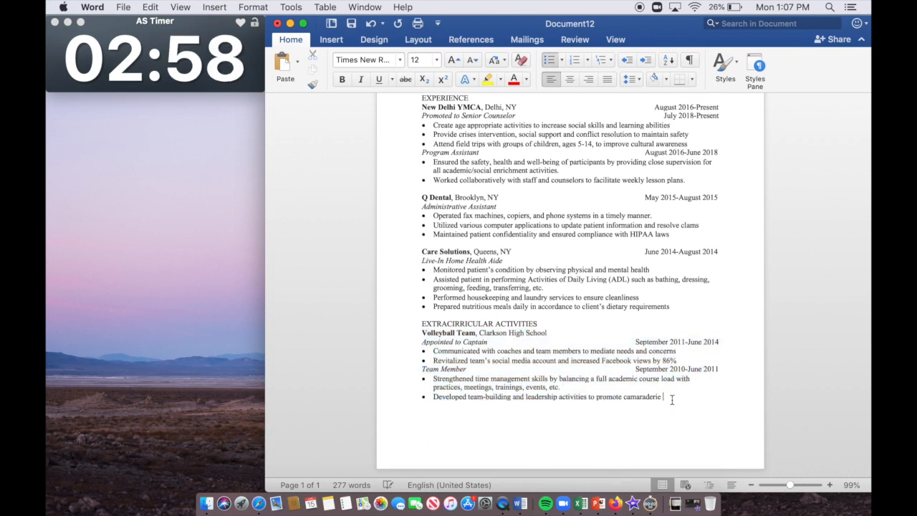
key(Return)
key(Return)
text(SKILLS)
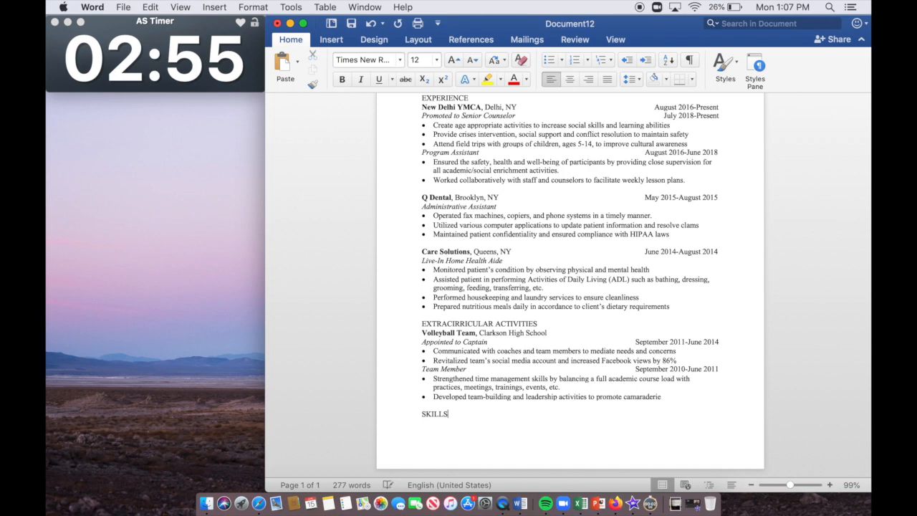
key(Return)
text(Computer: Microsoft )
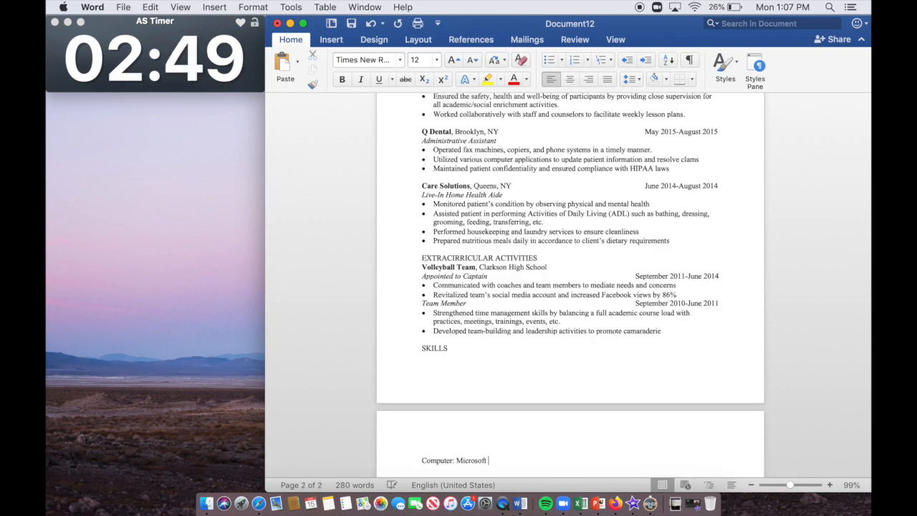
text(Office  Social Media)
Step: List languages Spanish and Bengali, and certifications Peer Mediator, CPR and AED, and Home Health Aide
key(Return)
text(Language Spanish )
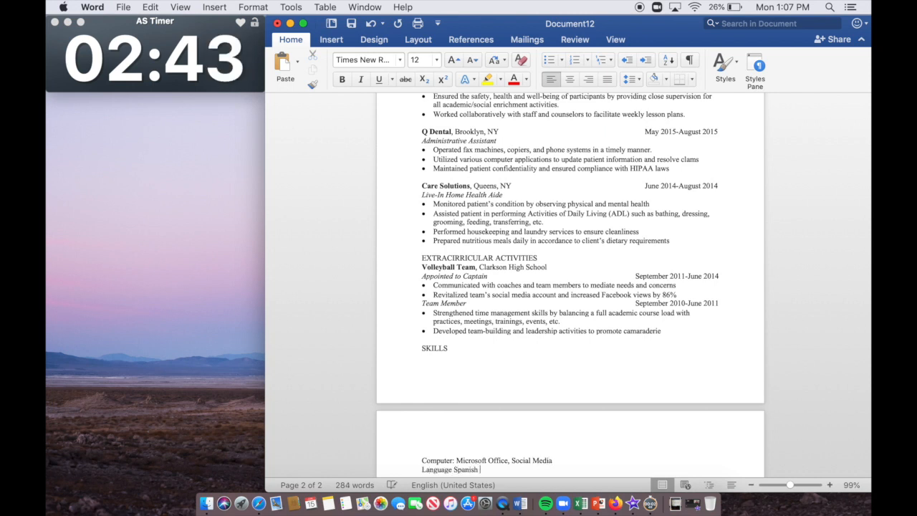
text((Elementary),)
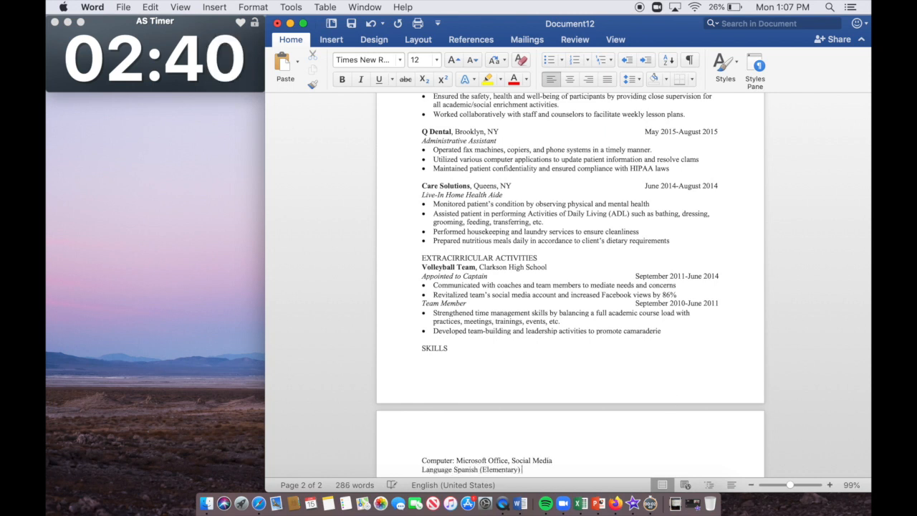
text( Begngali (fl)
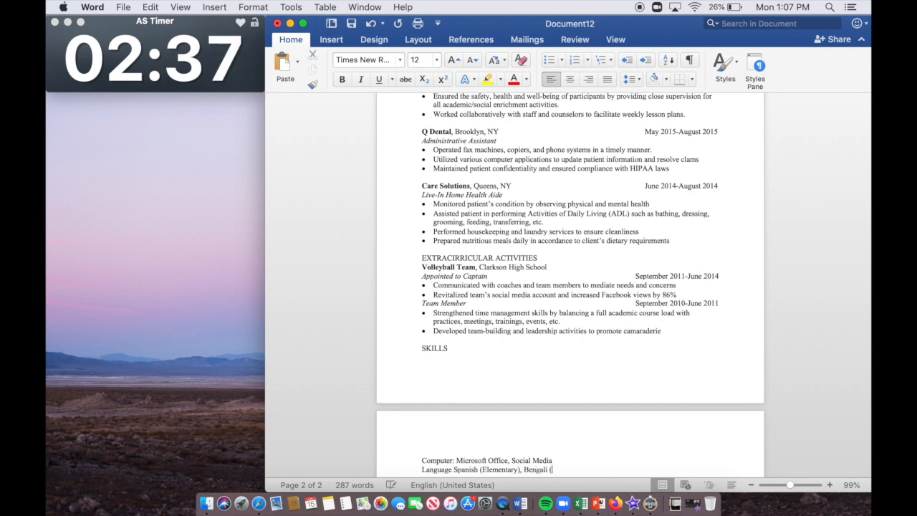
text(uent))
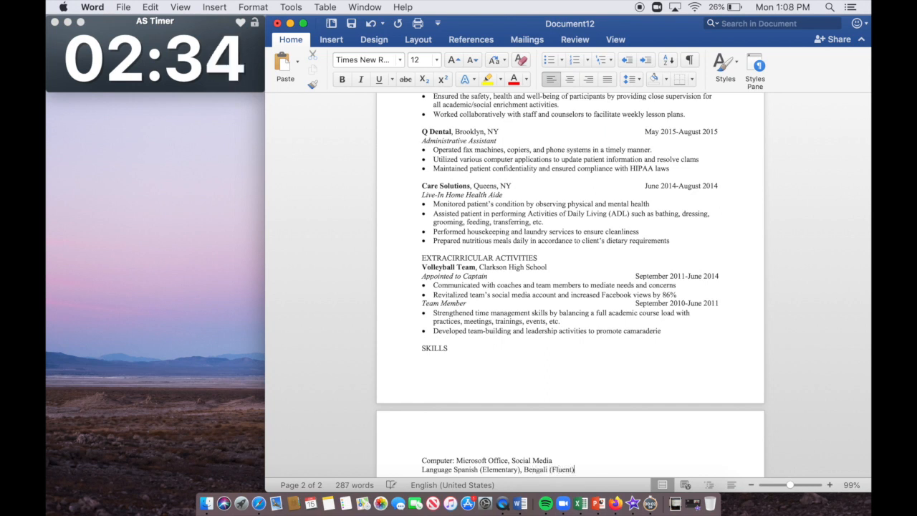
key(Return)
text(Certificat)
key(BackSpace)
key(BackSpace)
text(ti)
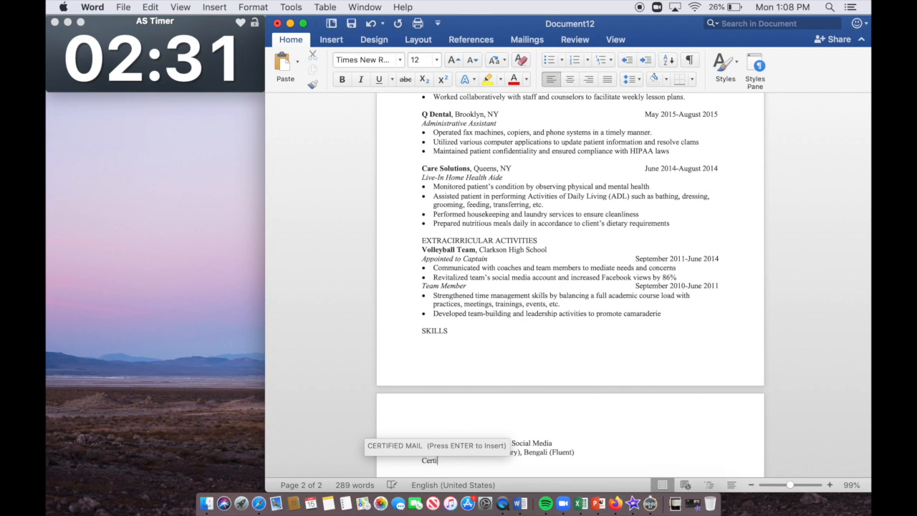
text(fications: Ce)
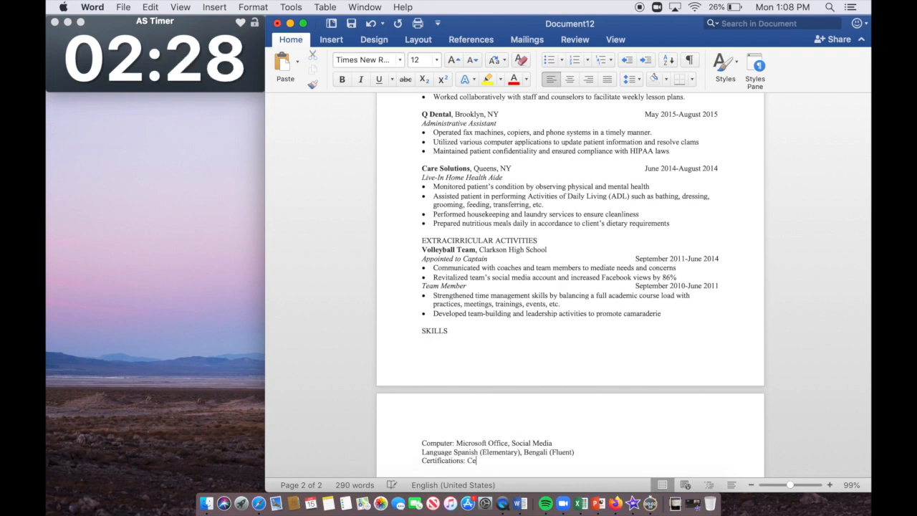
text(rtified Peer Mediator (2016), CPR and AED )
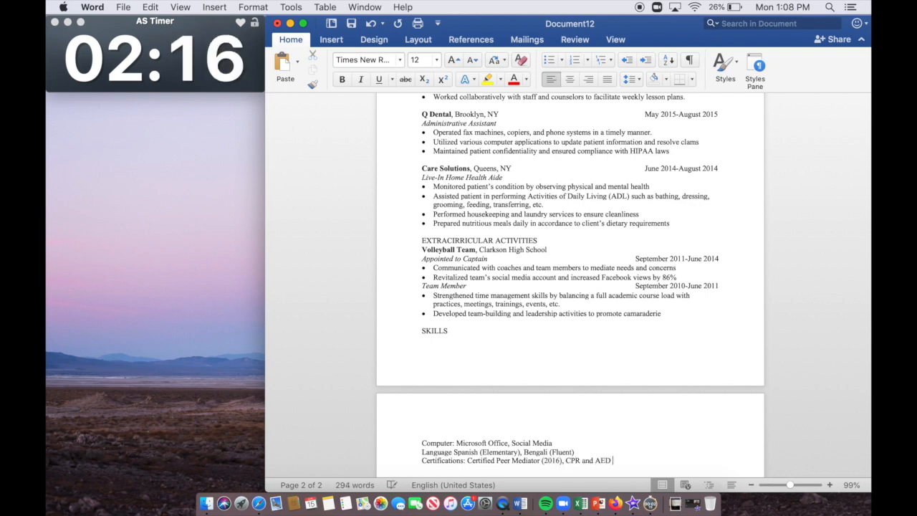
text((2014))
key(BackSpace)
text(, Home Health Aide (2014))
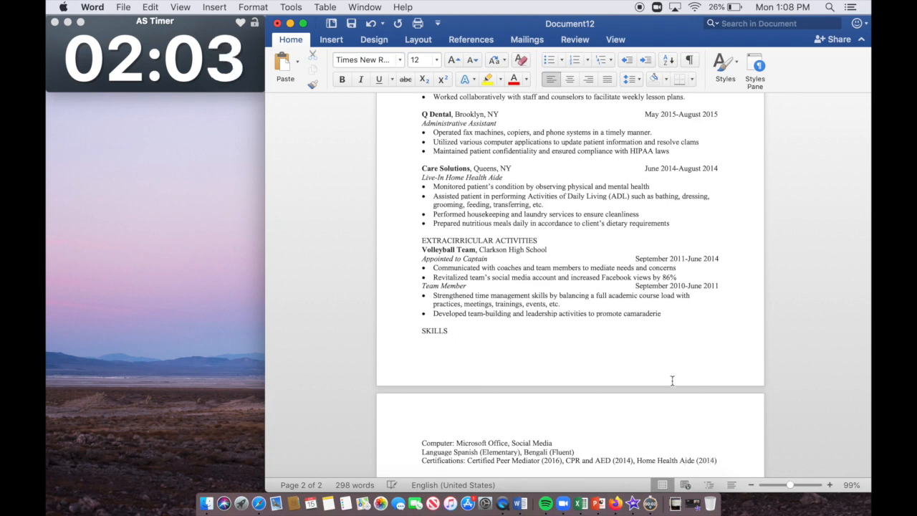
Step: Cut the three name and contact lines and paste them into the page header
drag(691, 446, 683, 461)
scroll(681, 452, down, 2)
click(675, 407)
drag(702, 166, 681, 24)
click(675, 198)
drag(655, 176, 546, 108)
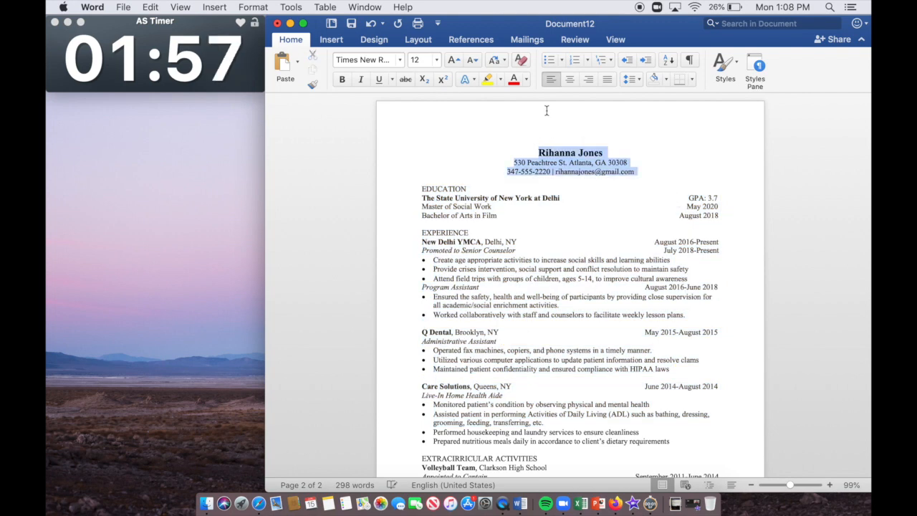
key(super+x)
double_click(547, 111)
key(super+v)
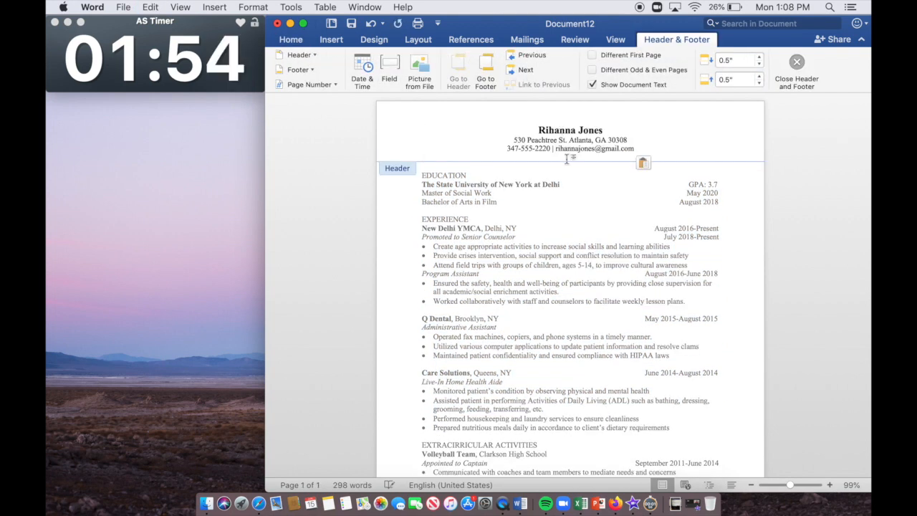
double_click(587, 266)
Step: Confirm in the Print preview that the resume fits on one page, then cancel
drag(587, 271, 552, 423)
click(606, 416)
drag(611, 408, 596, 165)
click(594, 235)
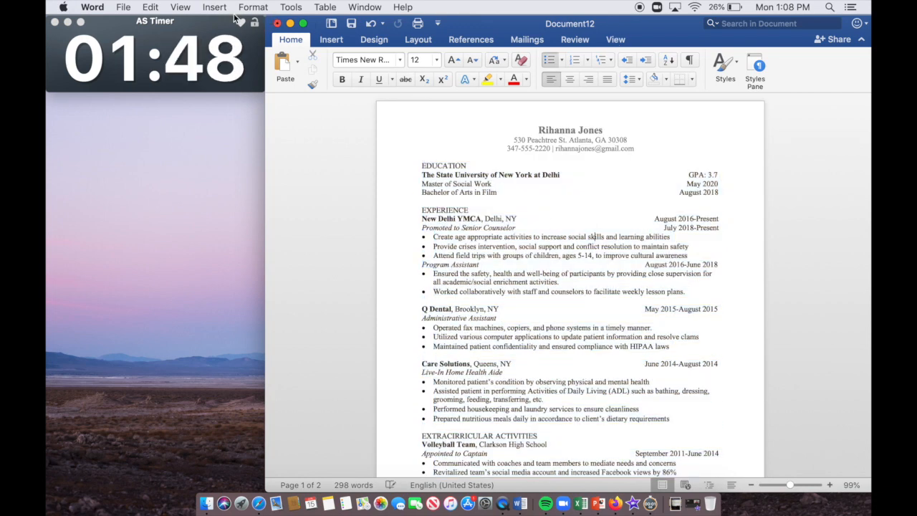
click(125, 7)
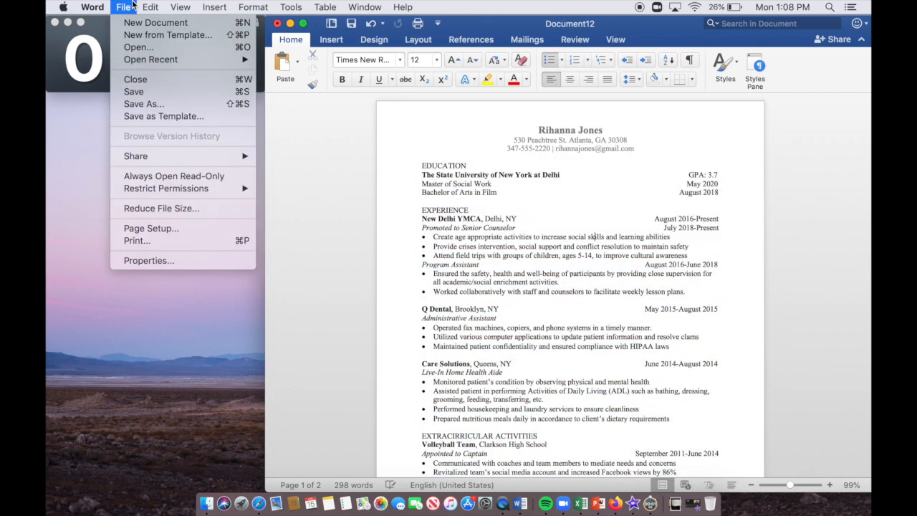
click(136, 241)
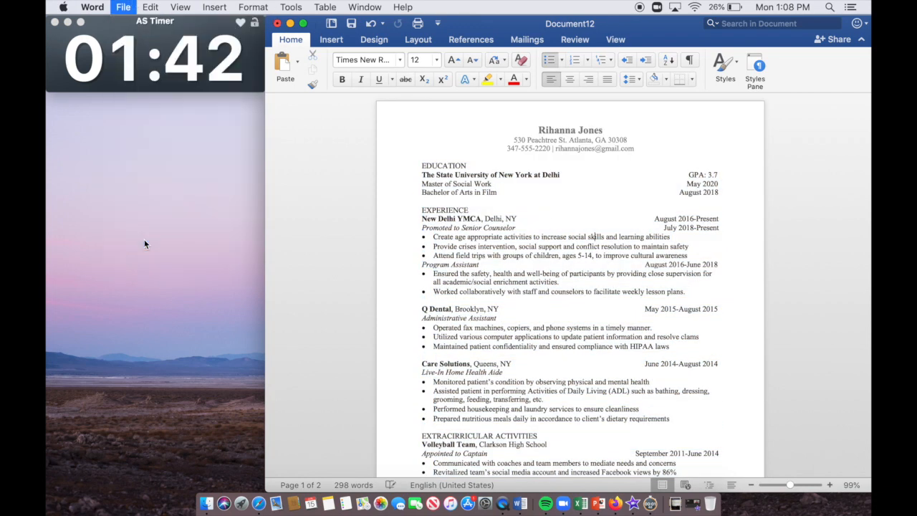
click(545, 416)
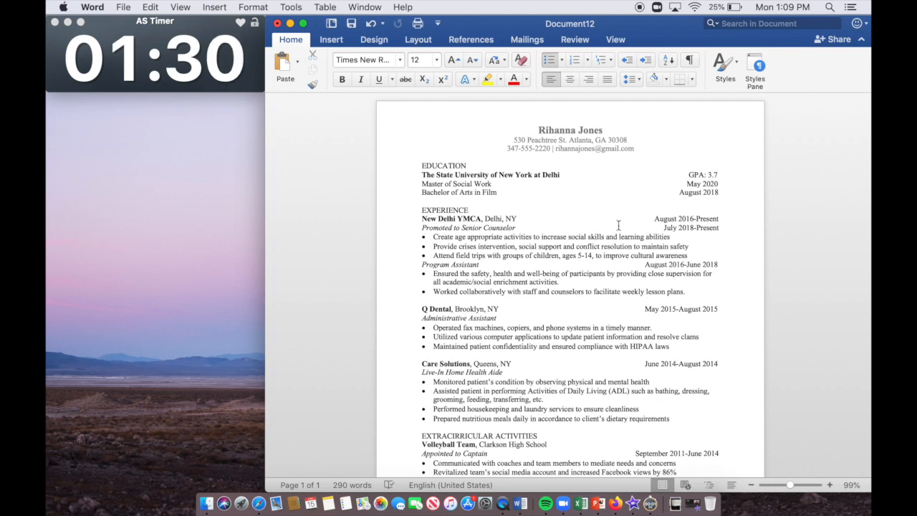
Step: Zoom the document out to 80% so the whole resume is visible
click(549, 374)
drag(555, 412, 550, 484)
click(552, 423)
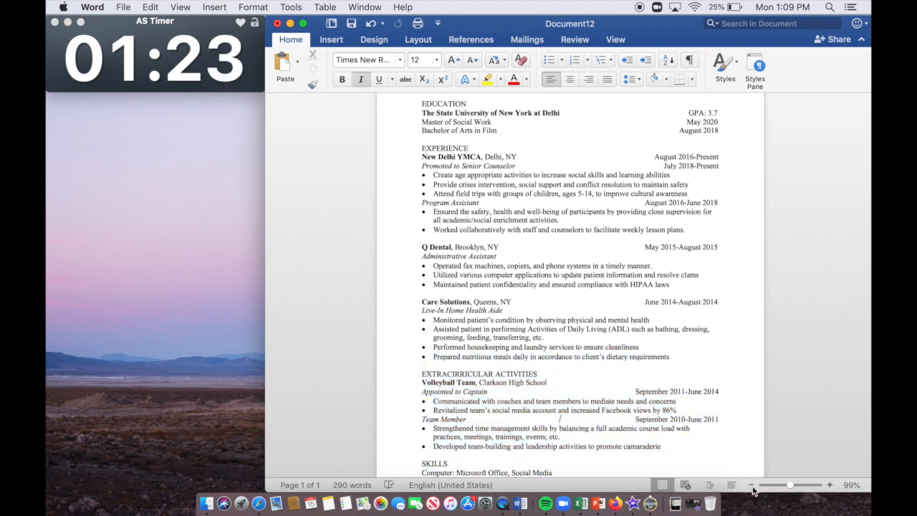
click(752, 486)
click(751, 486)
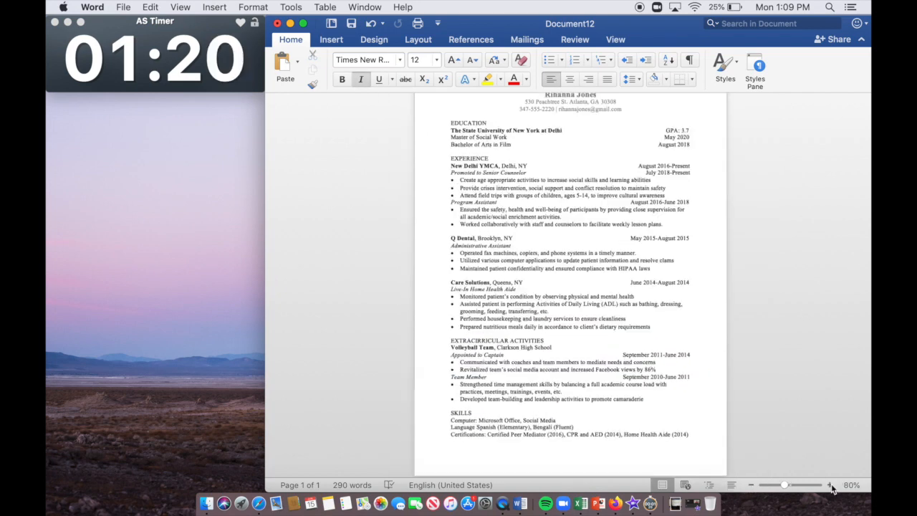
drag(648, 137, 647, 95)
click(640, 237)
Step: Add periods to the learning abilities, safety, resolve claims and HIPAA laws bullets
click(660, 210)
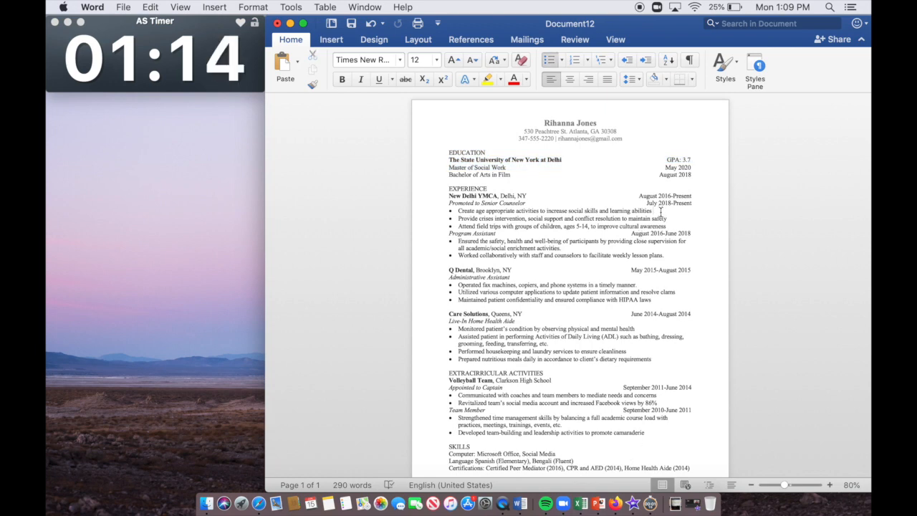
text(.)
click(672, 218)
text(.)
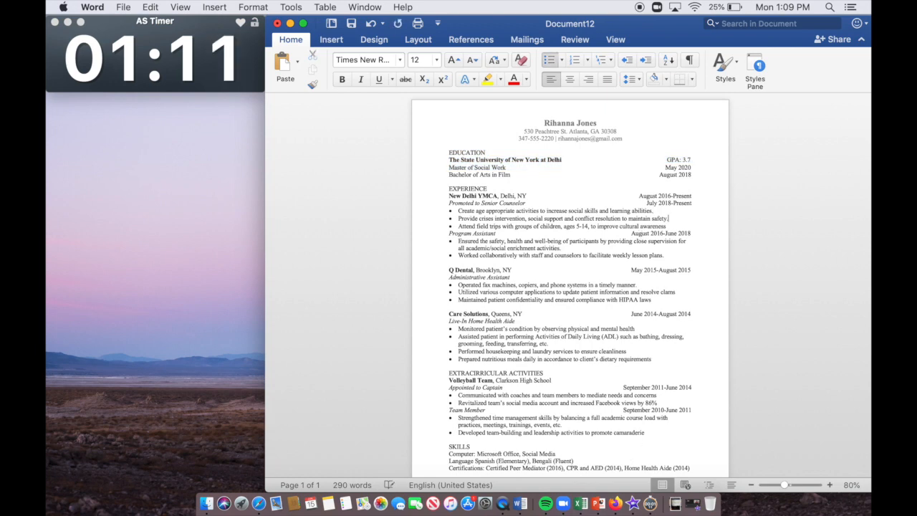
text(.)
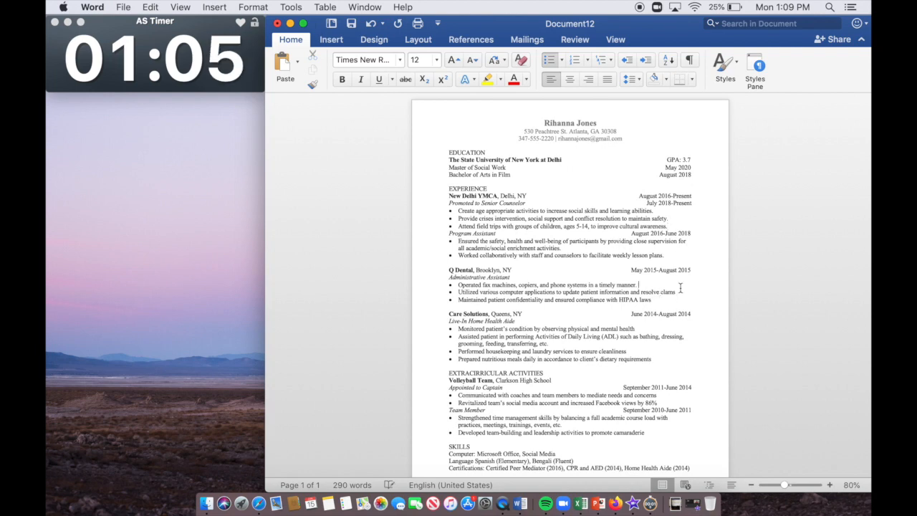
click(679, 292)
text(.)
click(663, 299)
text(.)
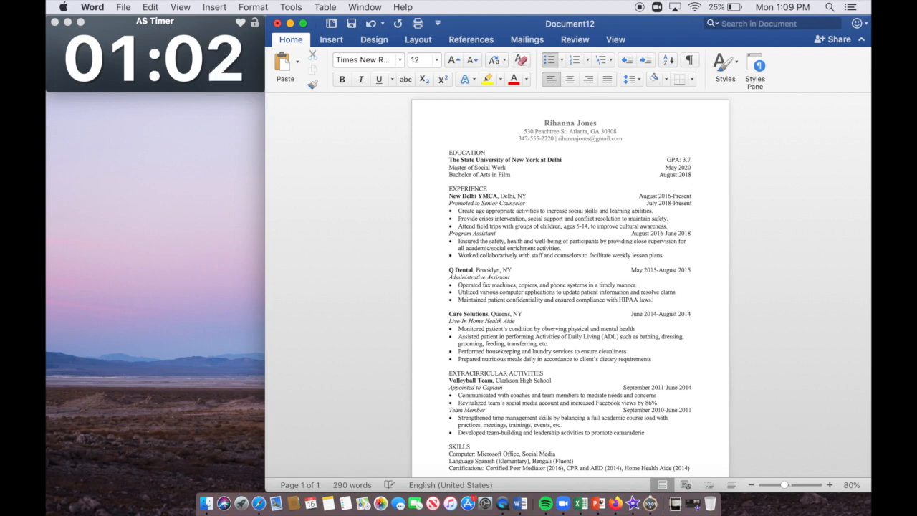
text(.)
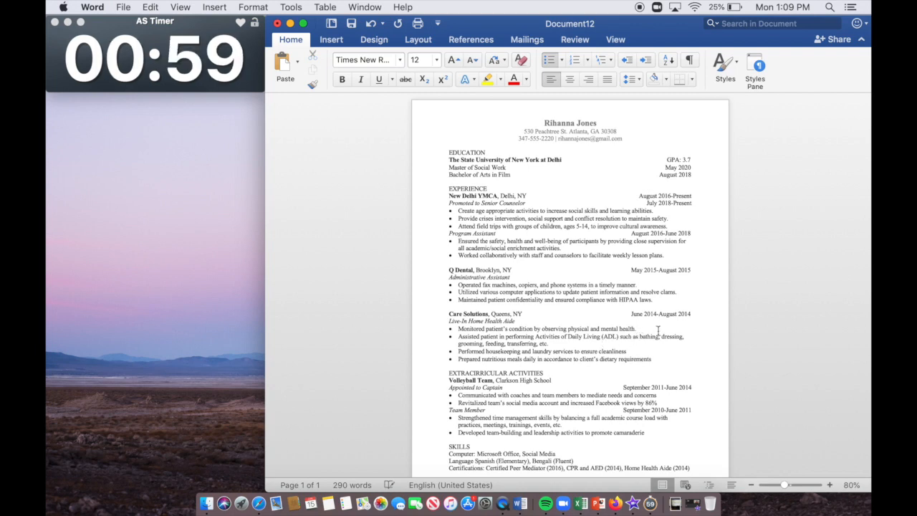
Step: Add periods to the cleanliness, dietary requirements, concerns, views by 86% and camaraderie bullets
click(642, 351)
click(654, 359)
text(.)
click(659, 394)
text(.)
click(658, 403)
text(.)
click(644, 432)
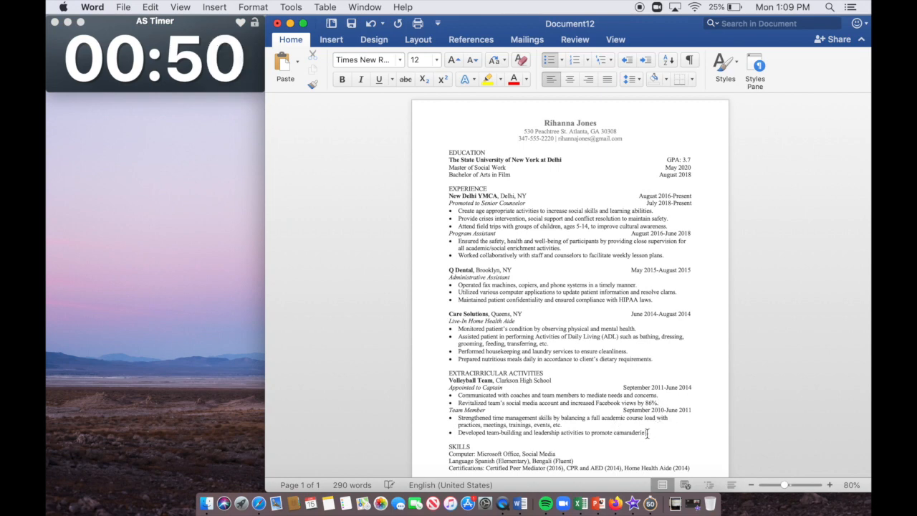
text(.)
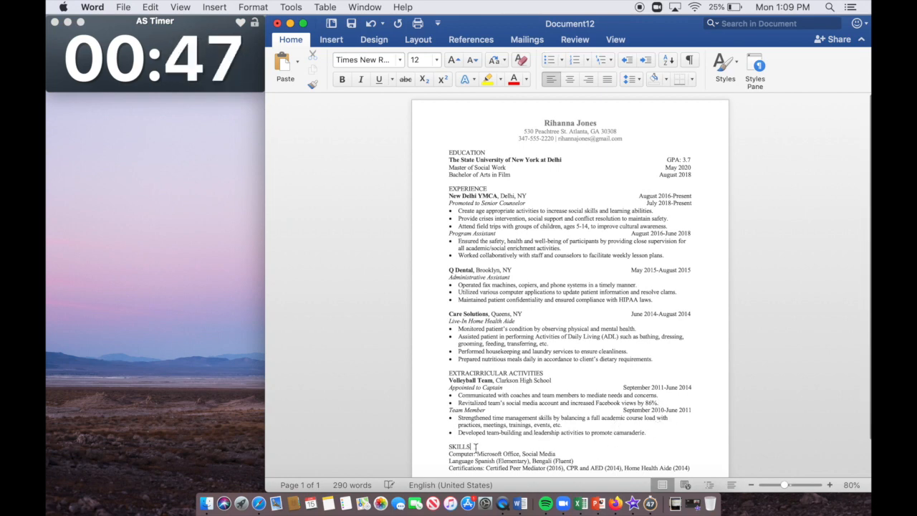
click(548, 307)
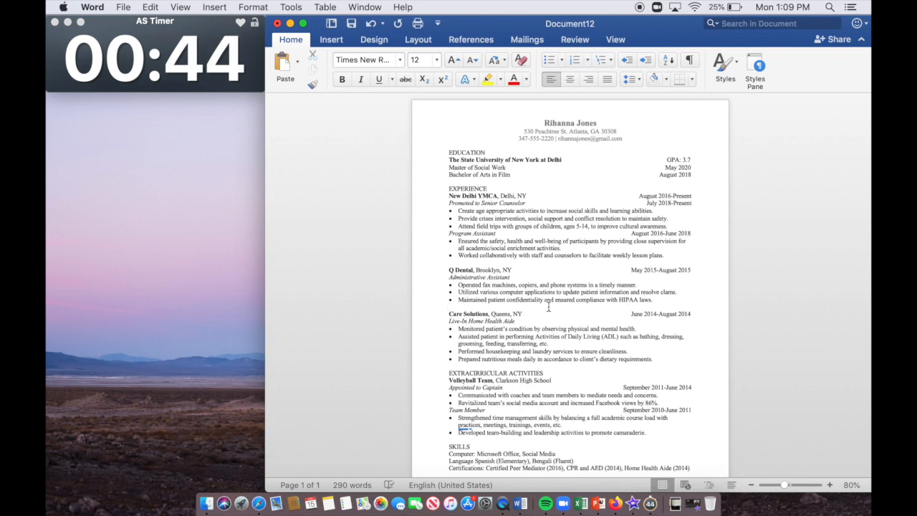